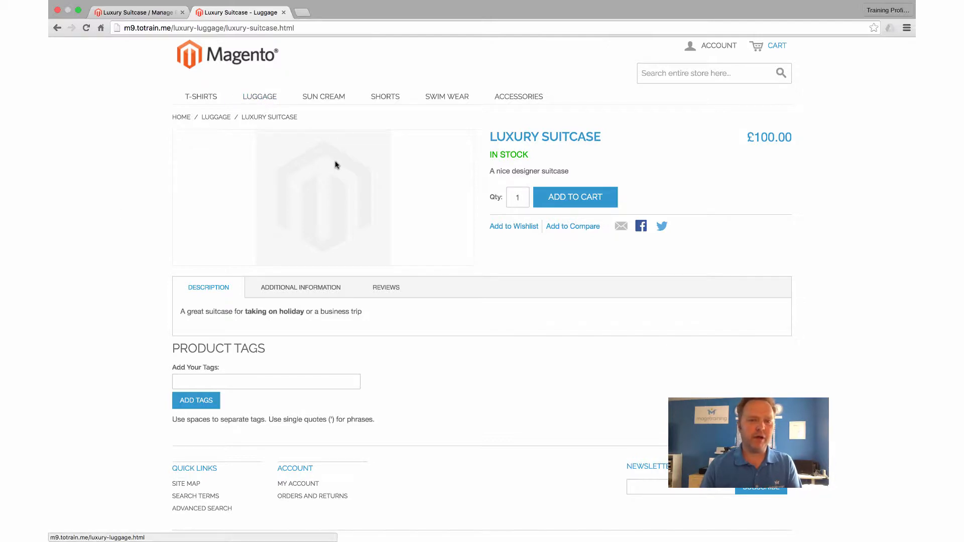
- Open the image settings of the Luxury Suitcase product from the product list in the Magento admin
left_click(155, 12)
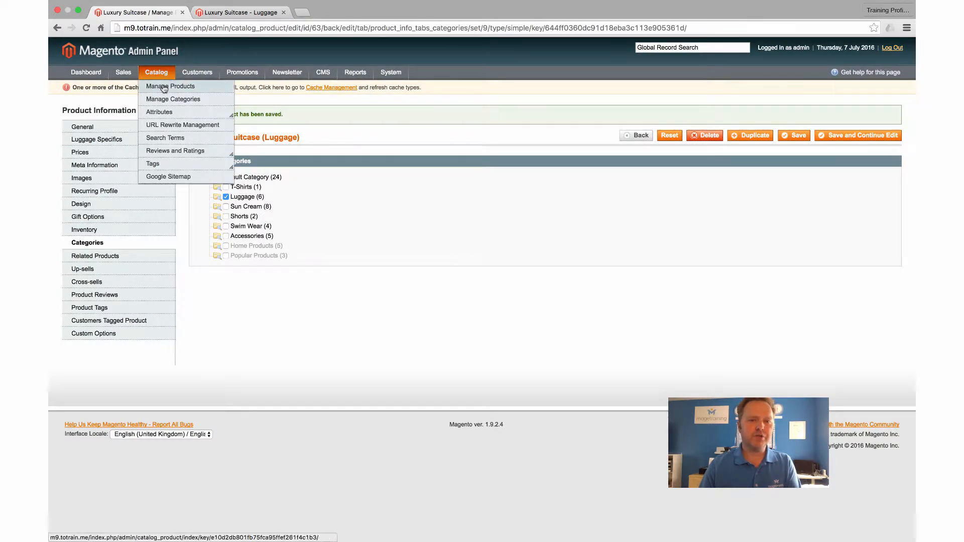
left_click(214, 103)
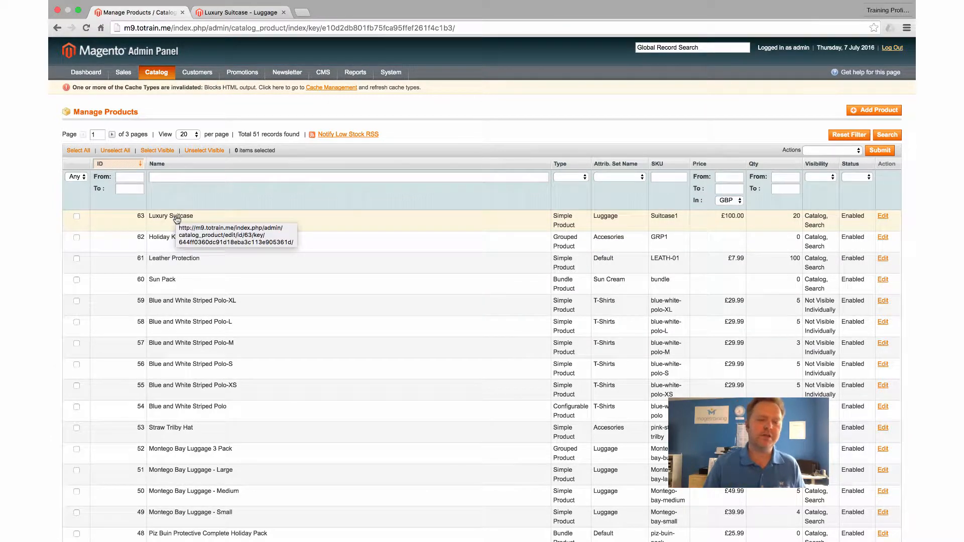
left_click(177, 220)
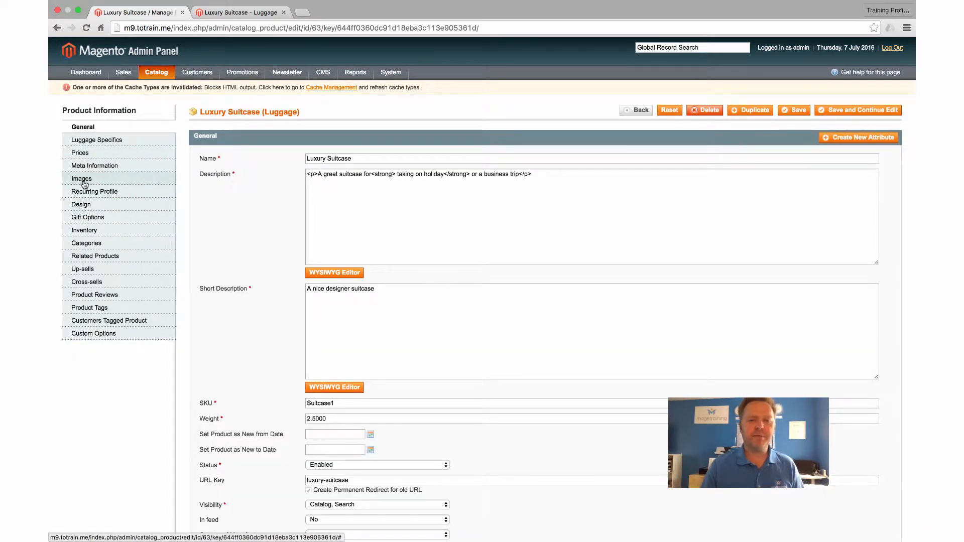
left_click(84, 184)
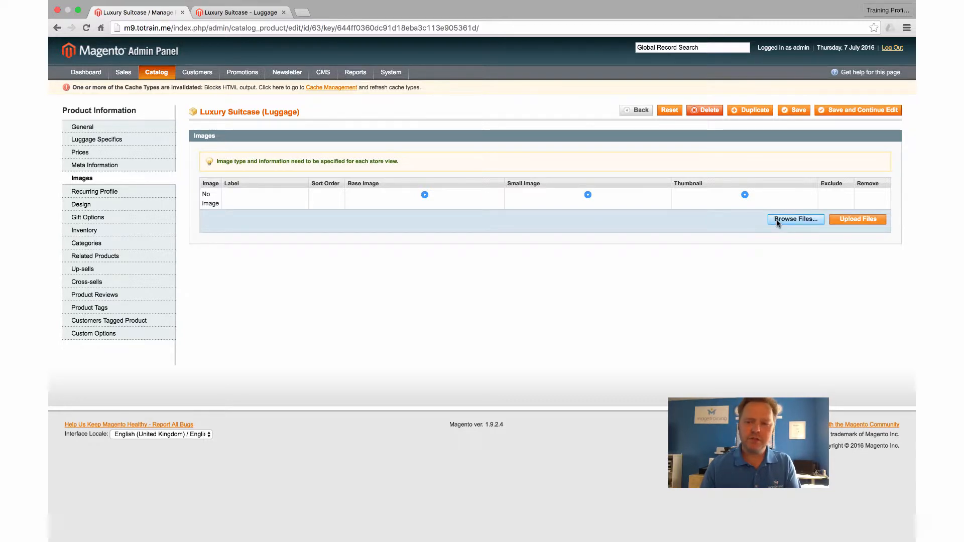
- Upload colour suitcase.jpg from the Teachable folder to the product's images
left_click(777, 221)
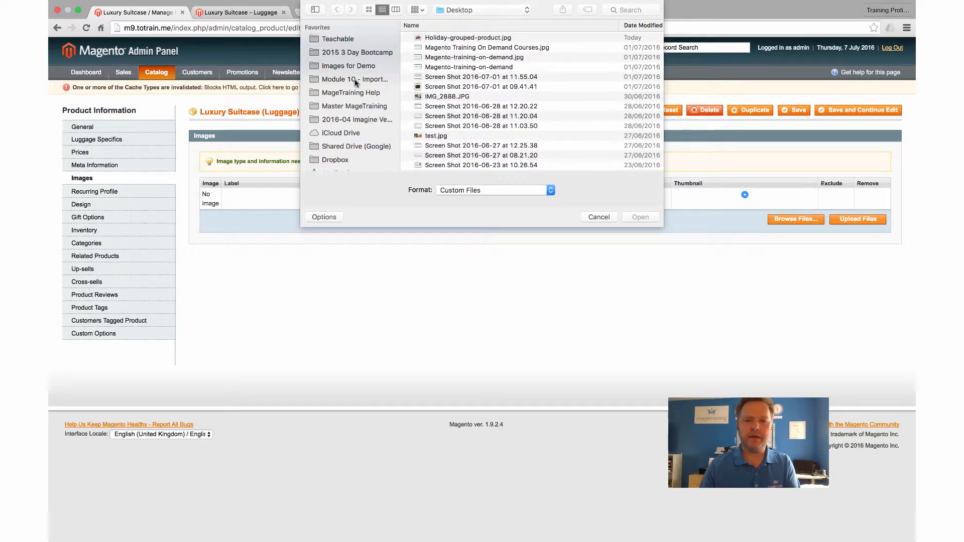
left_click(345, 39)
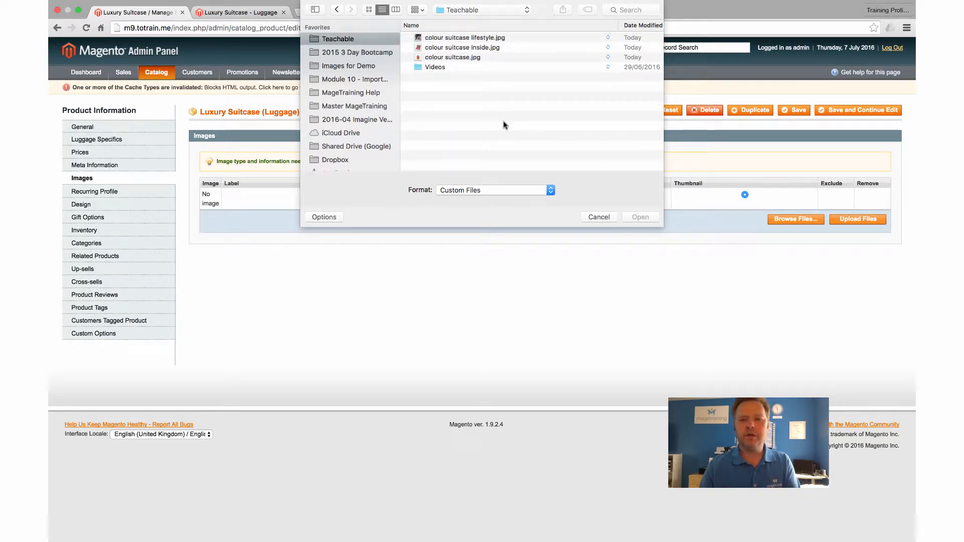
left_click(458, 58)
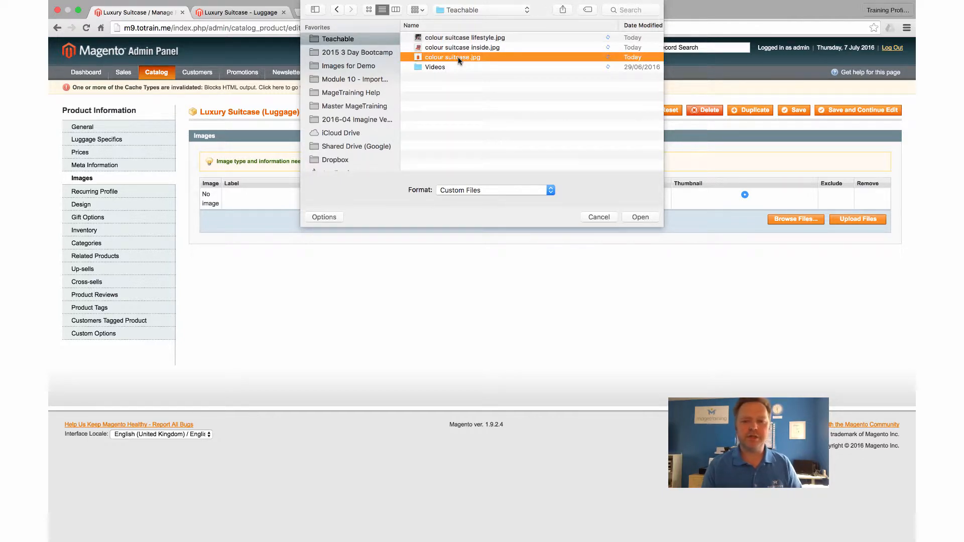
left_click(640, 219)
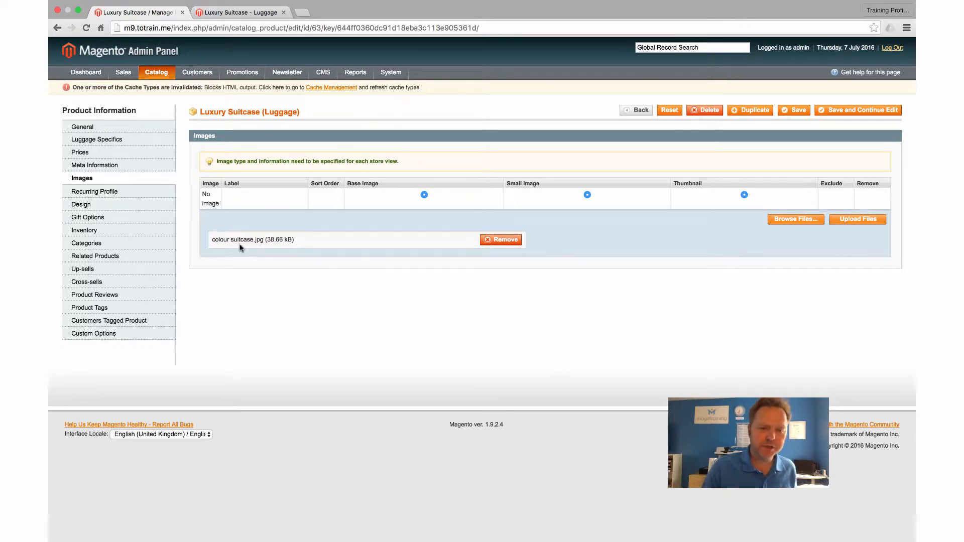
left_click_drag(211, 239, 250, 239)
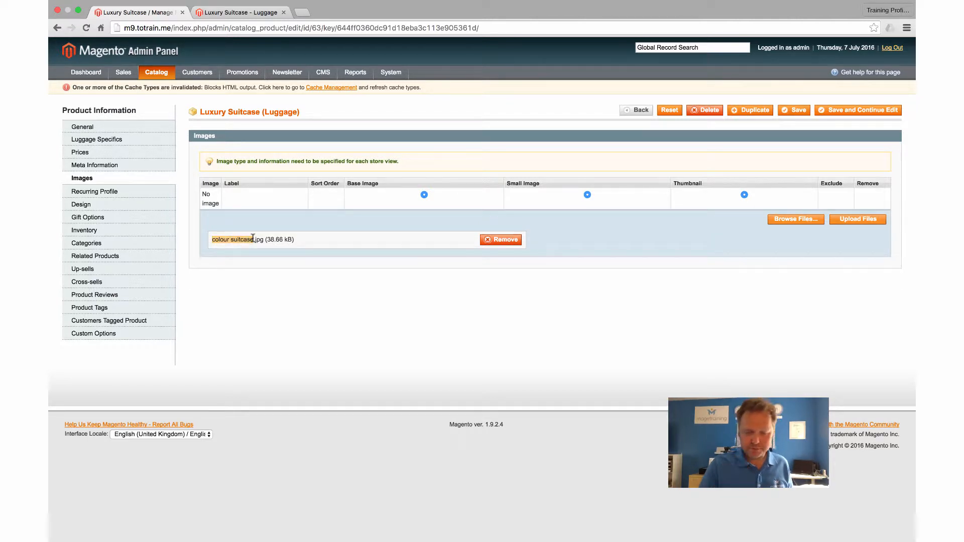
left_click(252, 239)
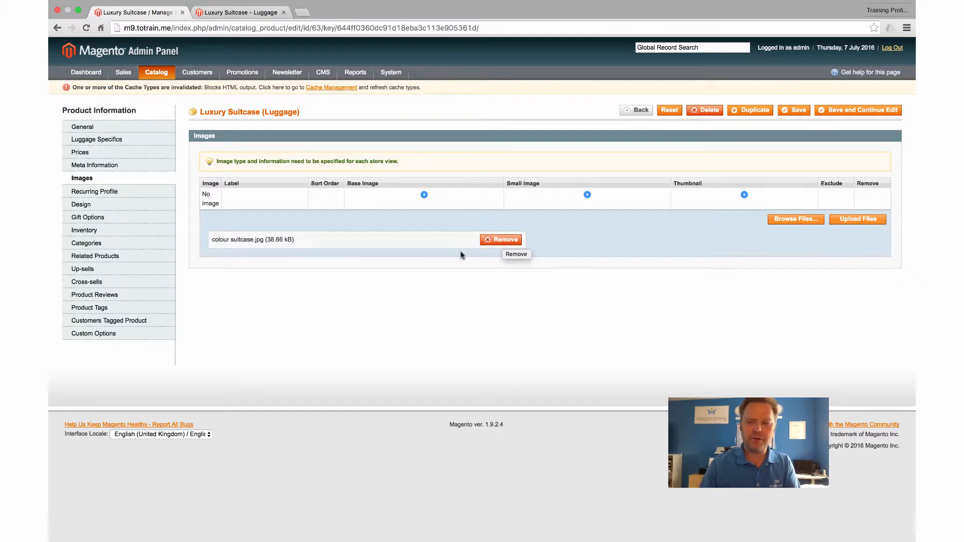
left_click(861, 223)
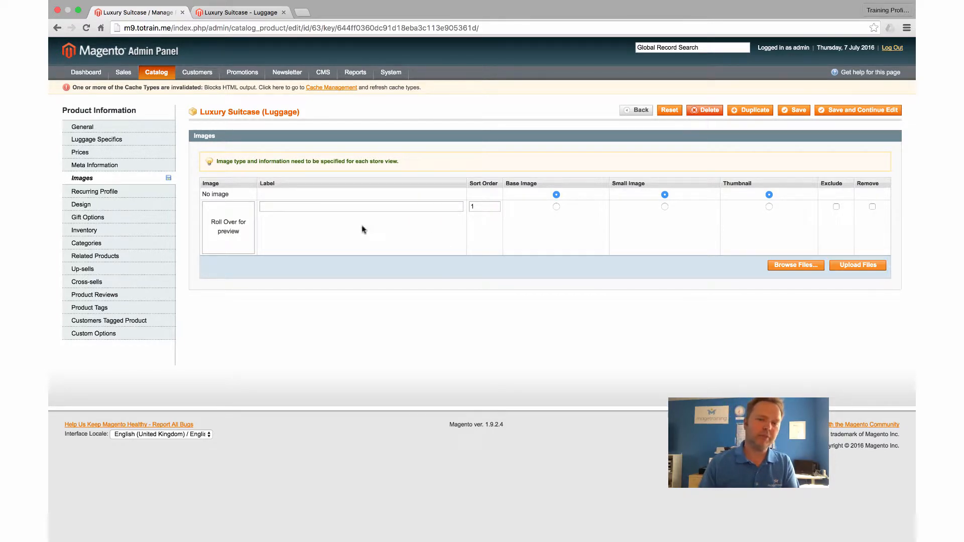
- Label the uploaded suitcase image "Full picture of Suitcase"
mouse_move(231, 224)
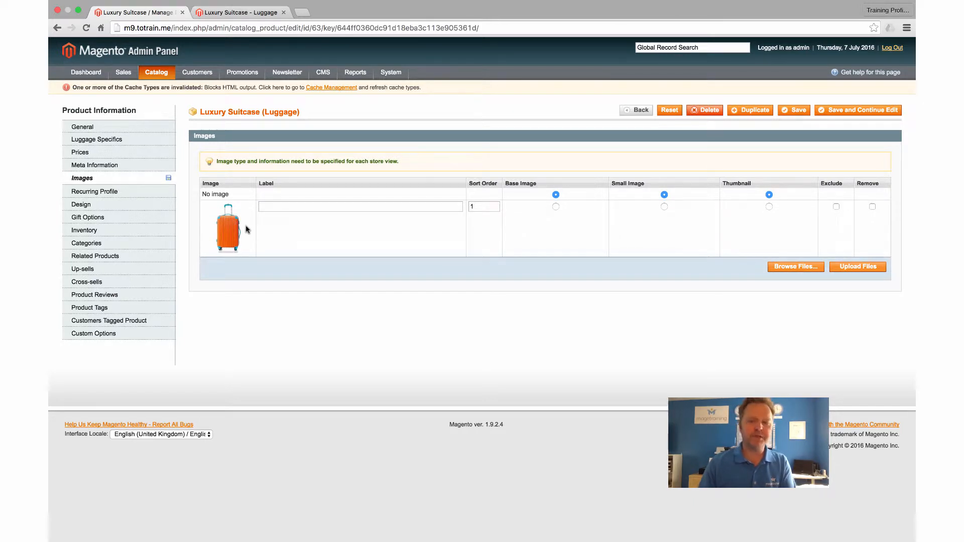
left_click(350, 206)
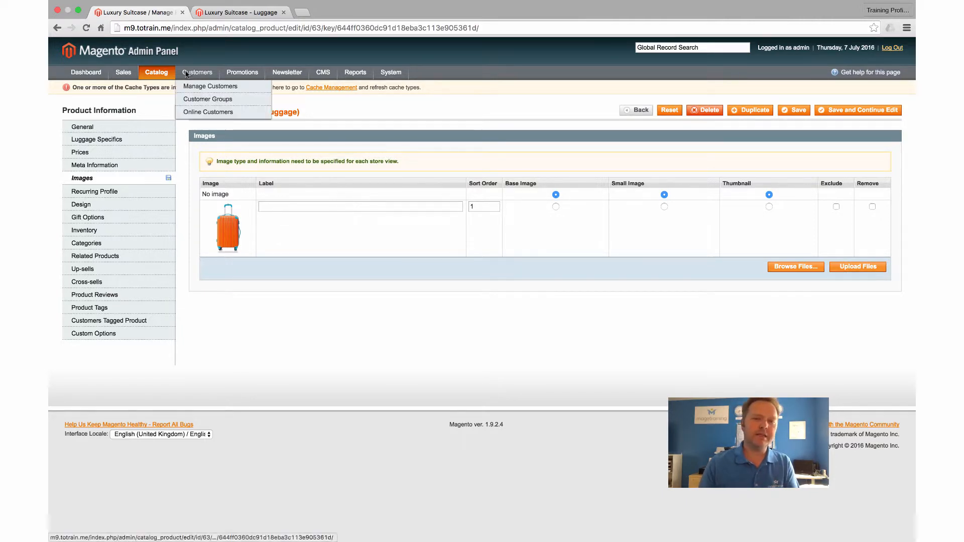
left_click(236, 12)
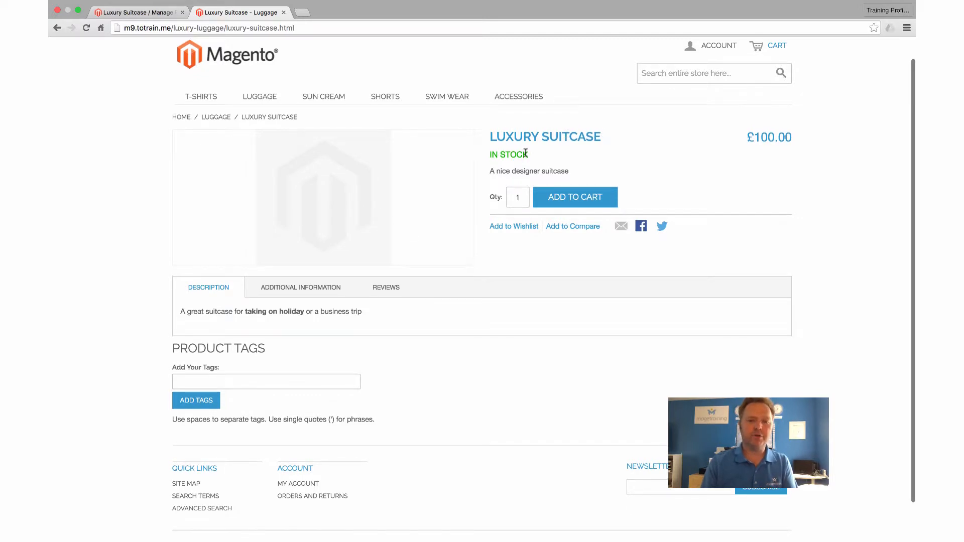
left_click(145, 12)
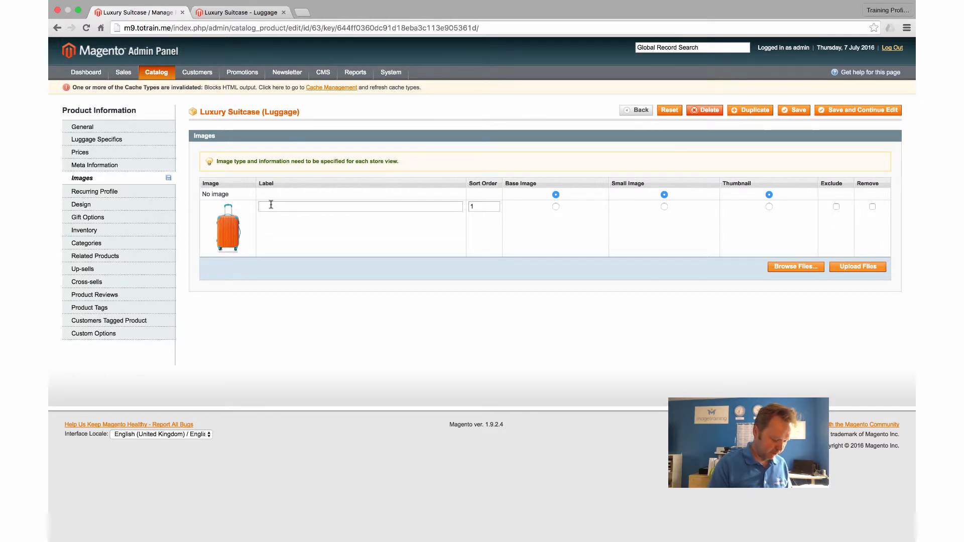
type("ll ")
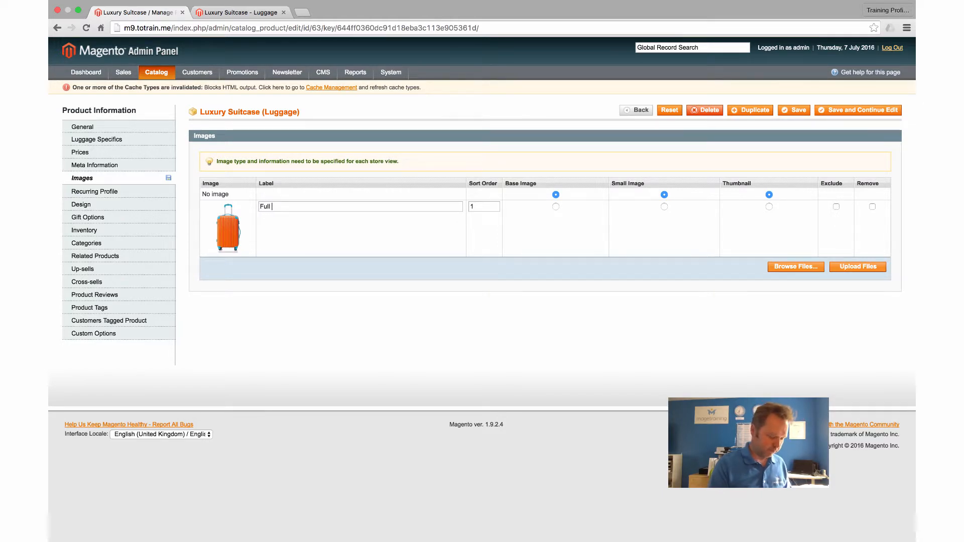
type("picture o")
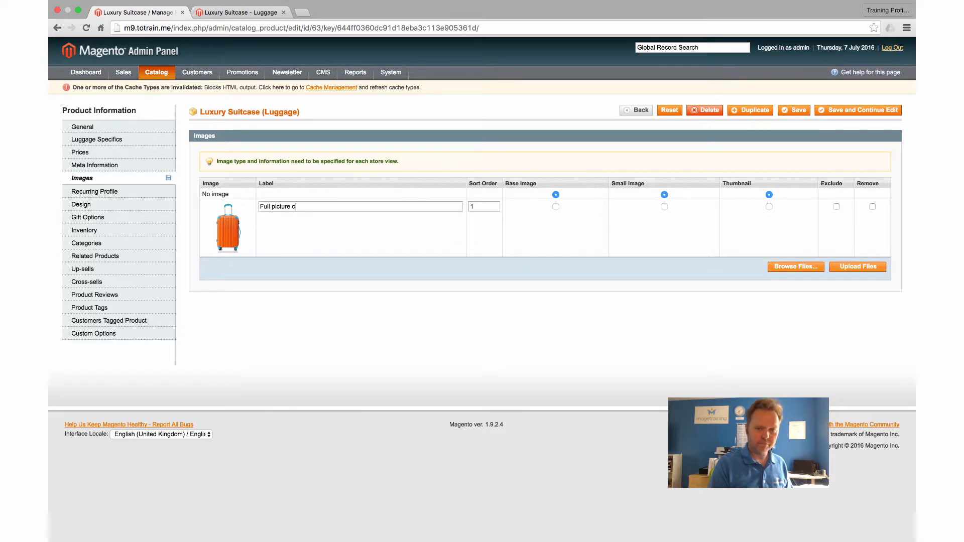
type("f Suitcase")
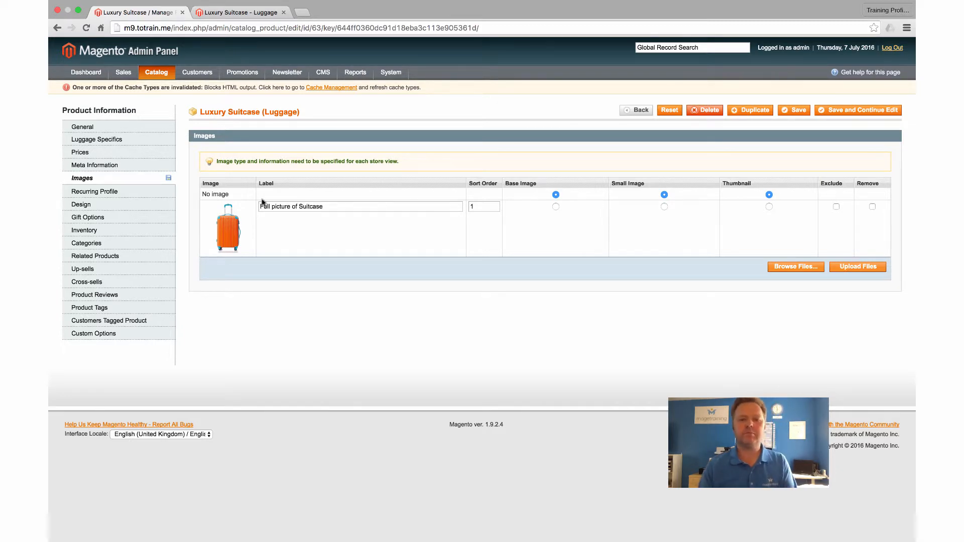
left_click(486, 206)
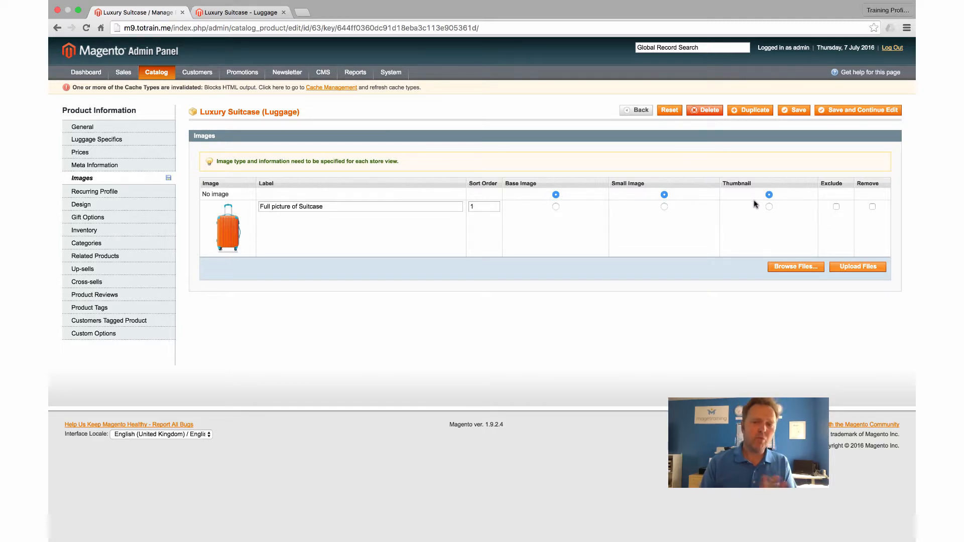
- Examine how product images are used in the storefront's Luggage category listing and its recently viewed products
left_click(233, 13)
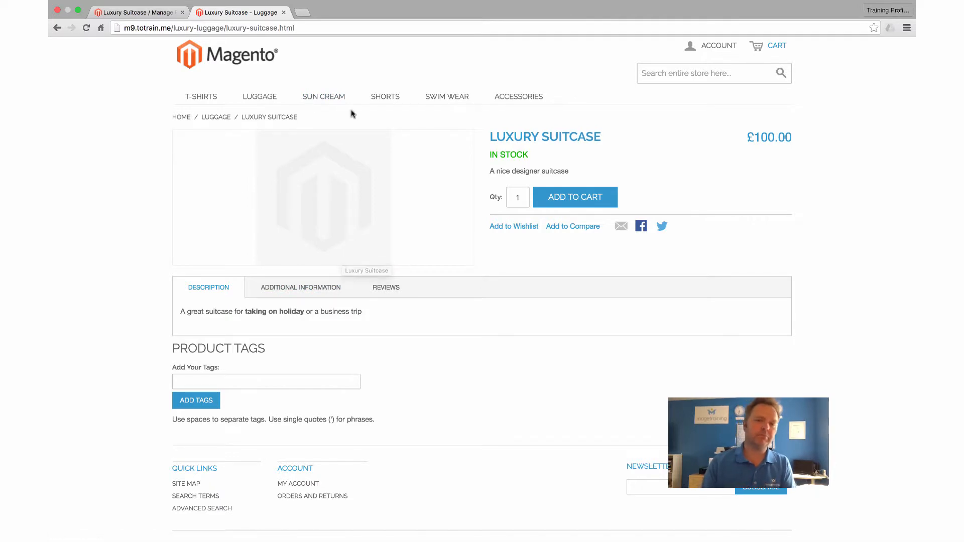
left_click(270, 101)
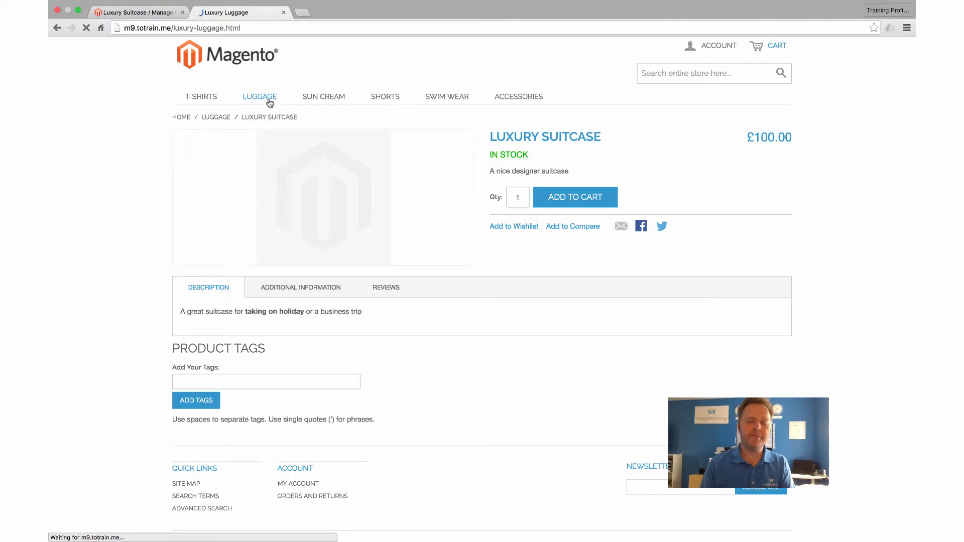
scroll(206, 181, "down", 5)
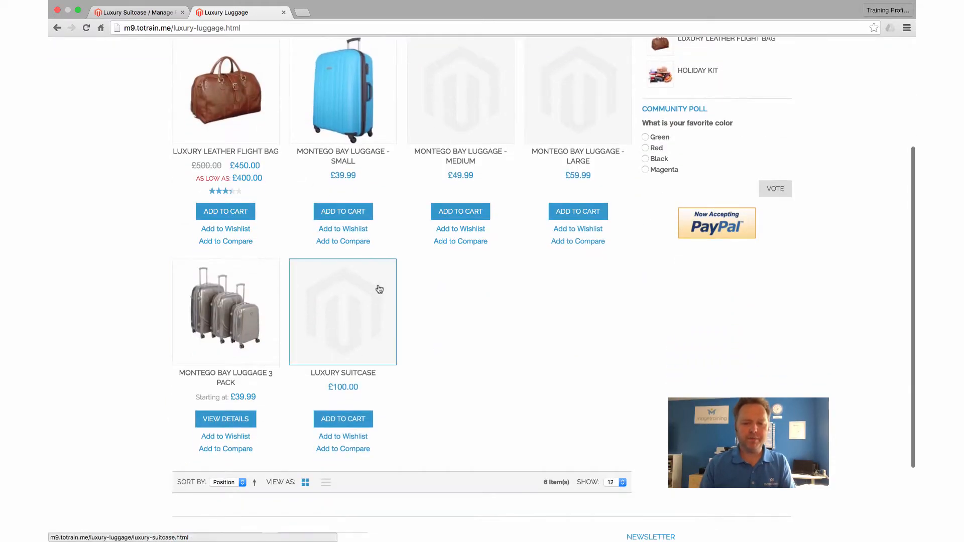
scroll(401, 336, "up", 3)
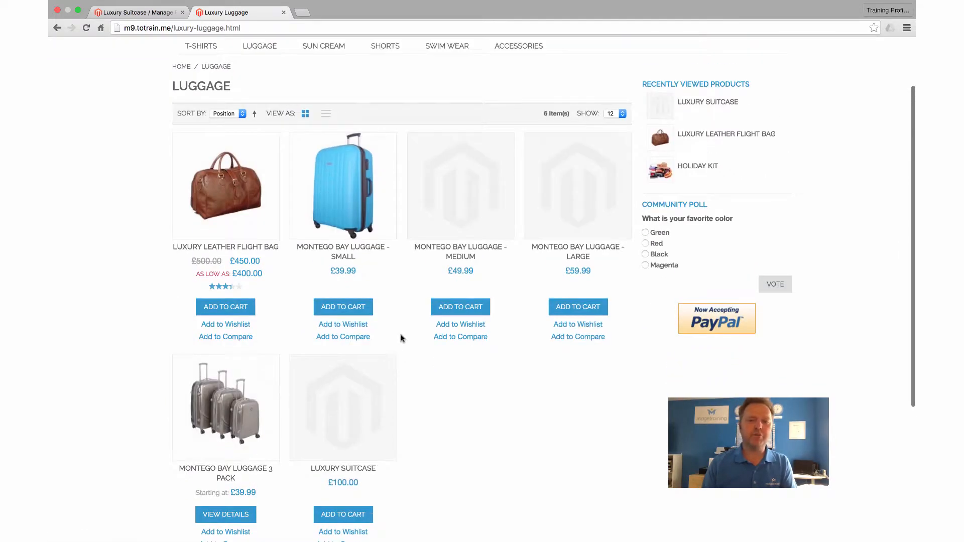
scroll(401, 336, "down", 1)
scroll(452, 355, "up", 2)
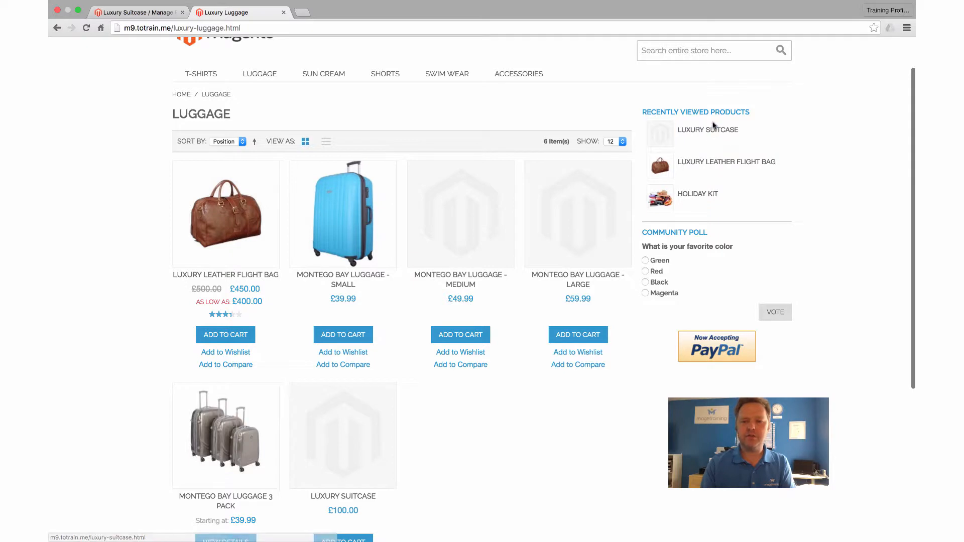
scroll(486, 120, "up", 1)
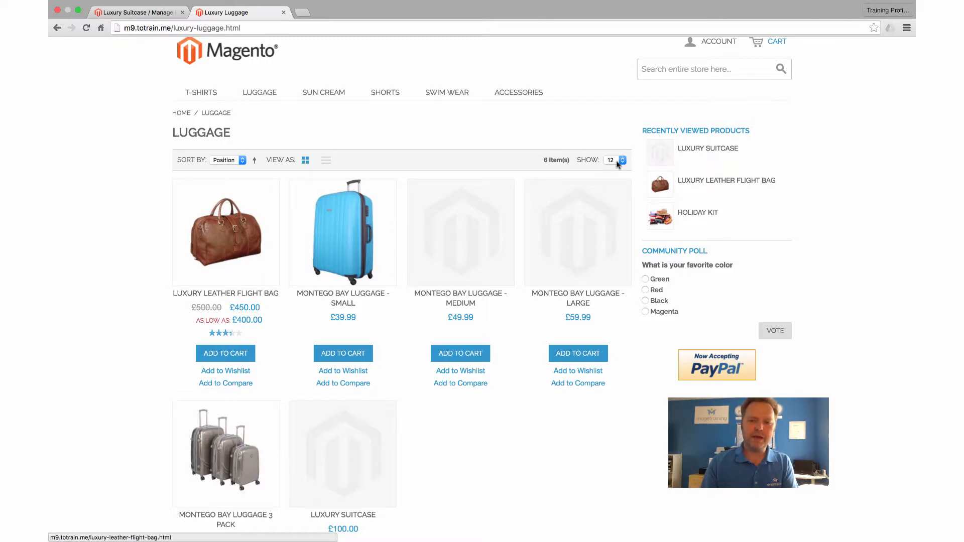
- Assign the suitcase picture as base image, small image and thumbnail, and save the product while continuing to edit it
left_click(180, 11)
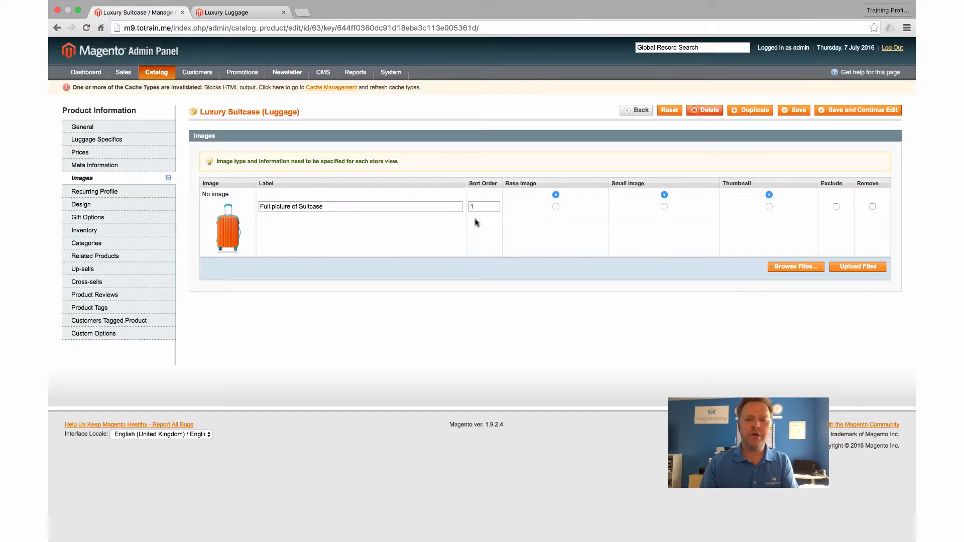
left_click(556, 206)
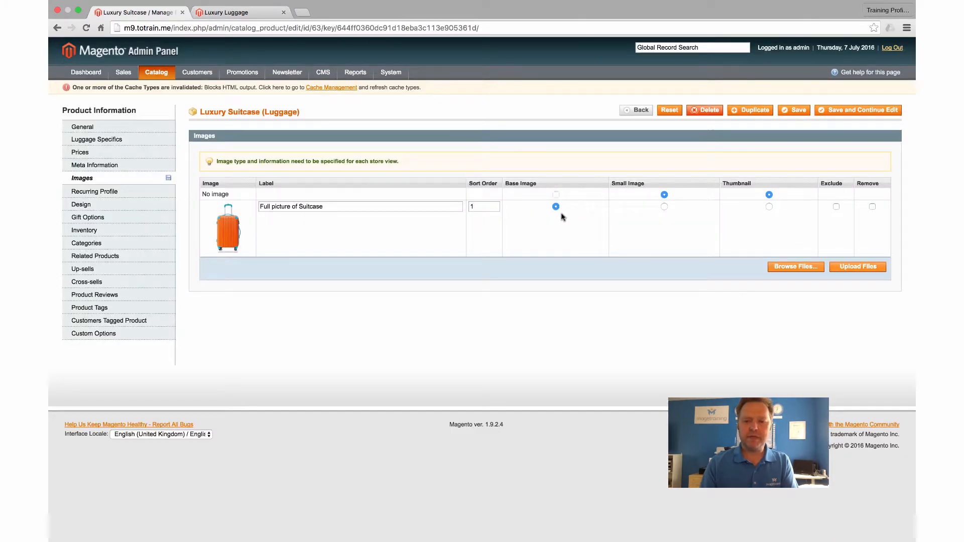
left_click(665, 207)
left_click(769, 207)
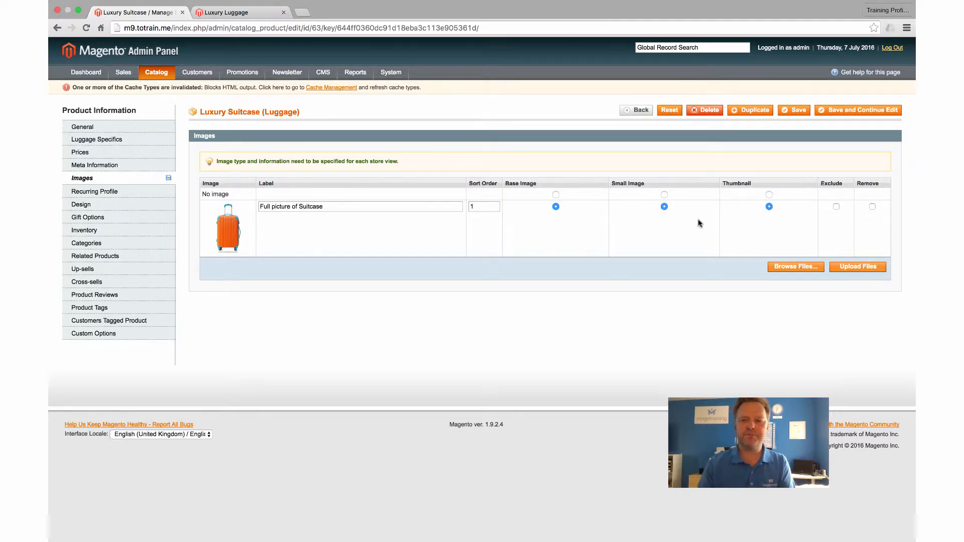
left_click(842, 112)
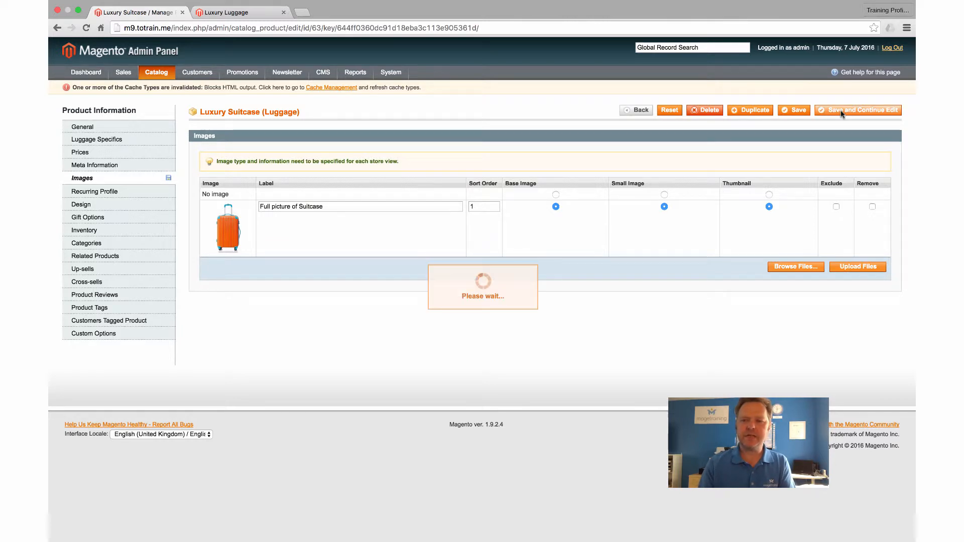
- Check the new suitcase image on the refreshed storefront Luggage page and the Luxury Suitcase product page, and return to the admin
left_click(248, 15)
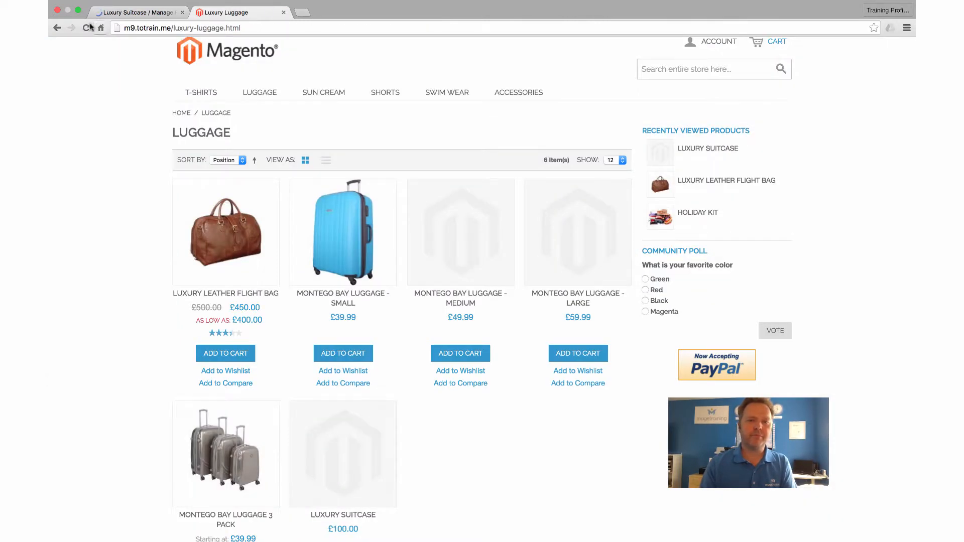
left_click(86, 29)
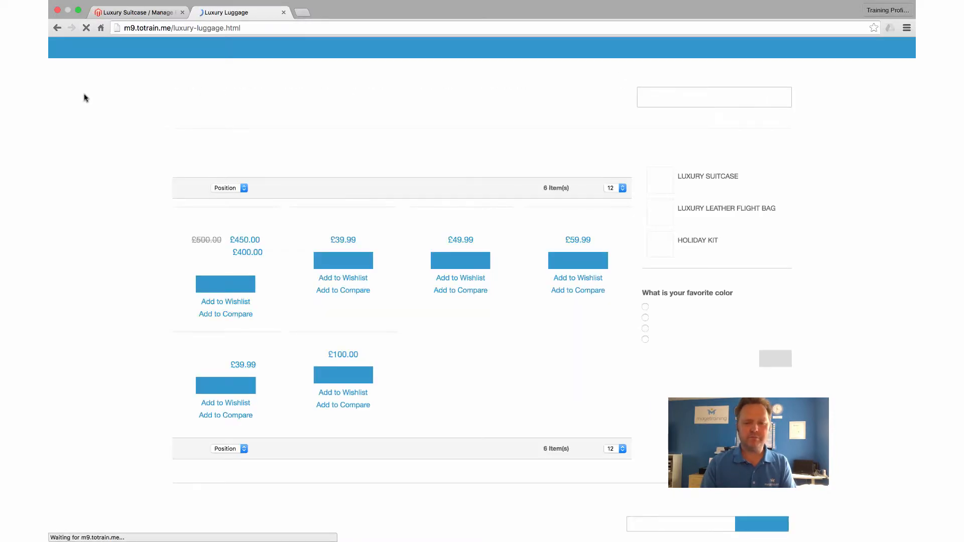
scroll(86, 97, "down", 5)
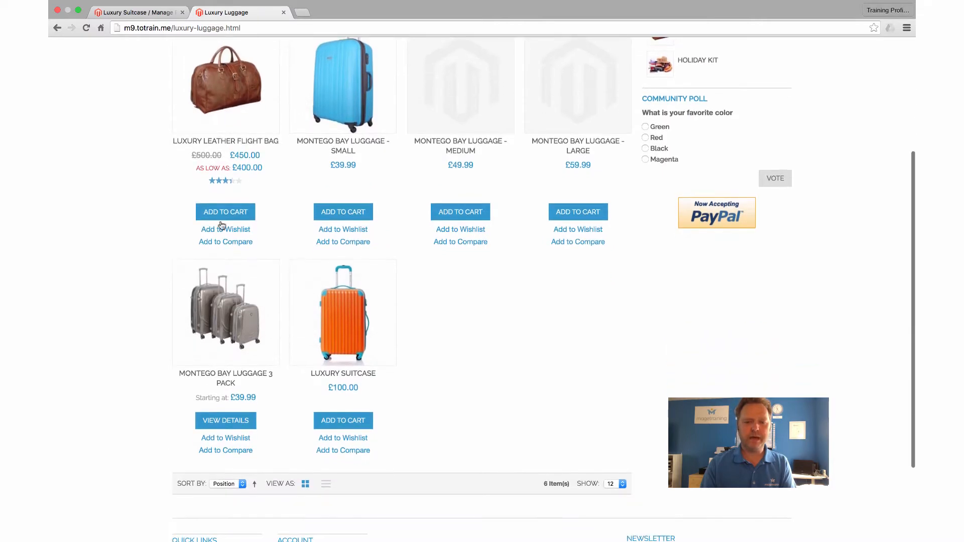
mouse_move(354, 320)
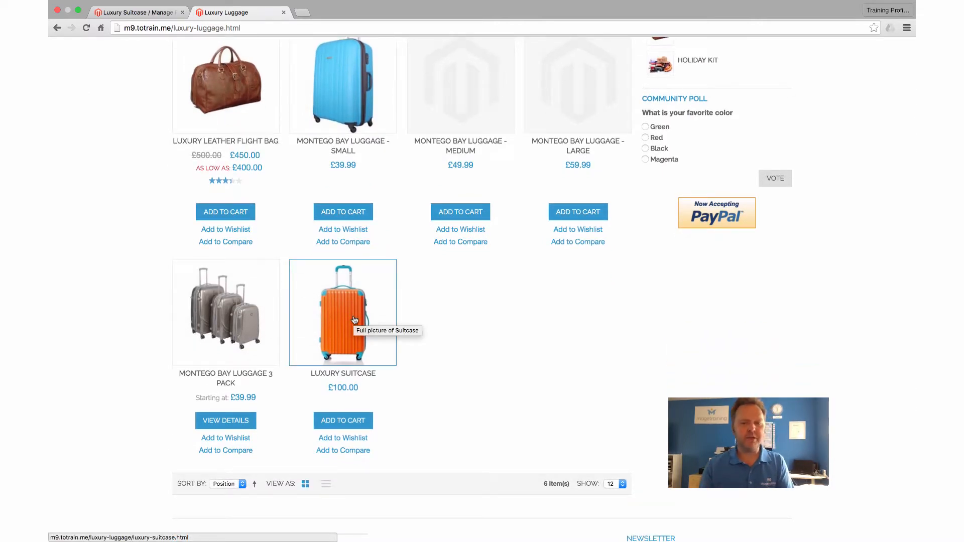
left_click(344, 309)
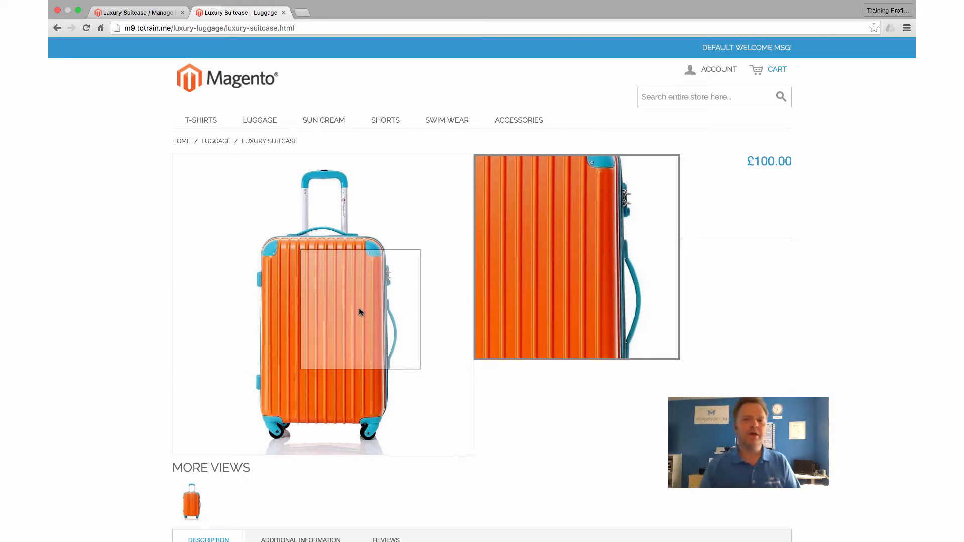
left_click(135, 12)
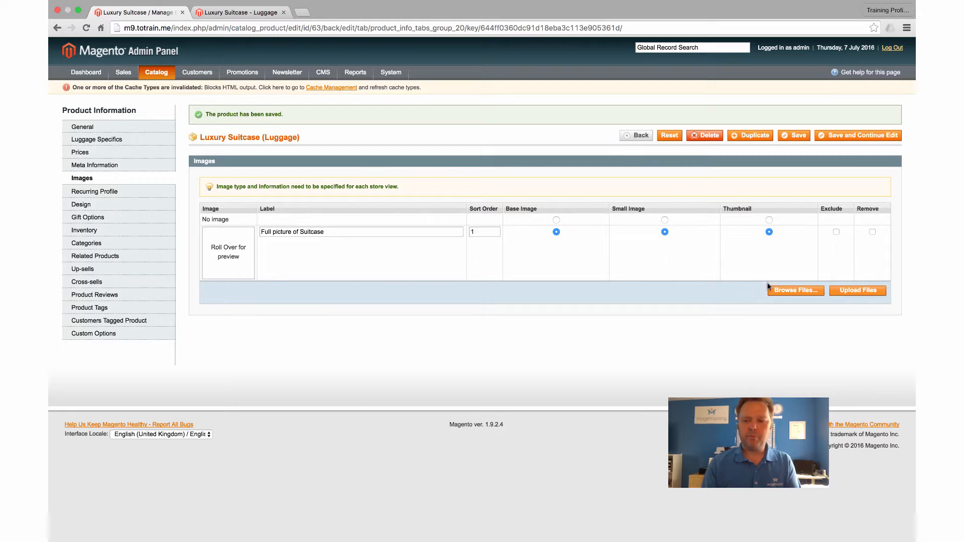
- Upload colour suitcase lifestyle.jpg and colour suitcase inside.jpg to the product's images
left_click(782, 291)
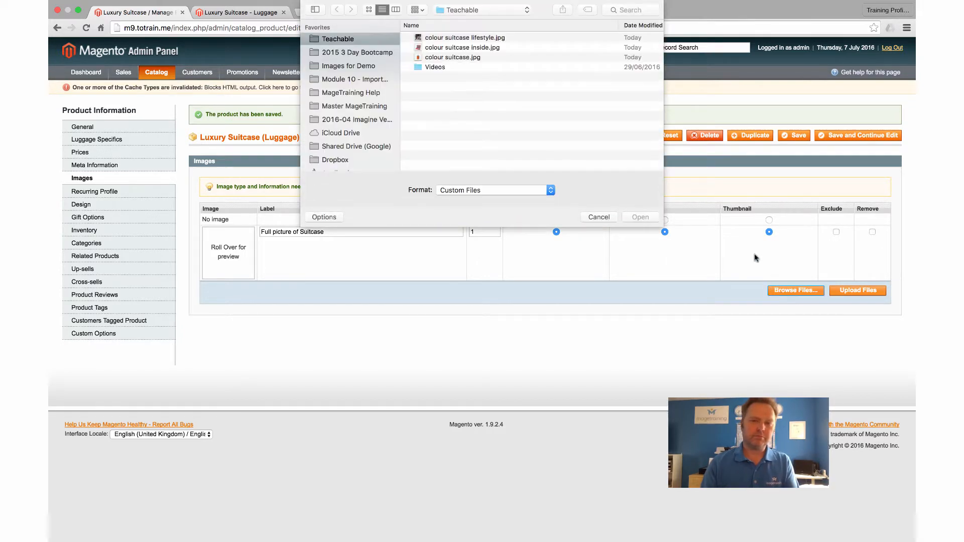
left_click(486, 38)
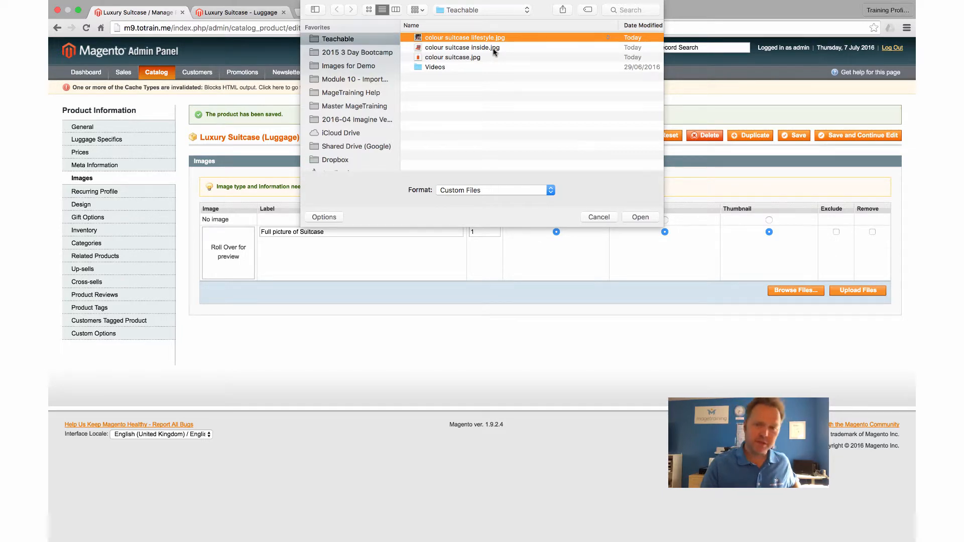
left_click(489, 48, "shift")
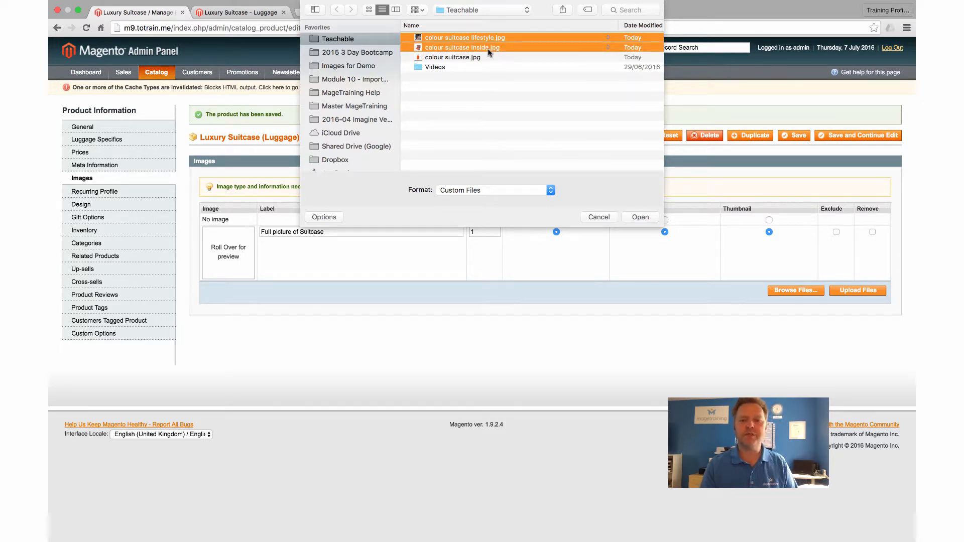
left_click(640, 217)
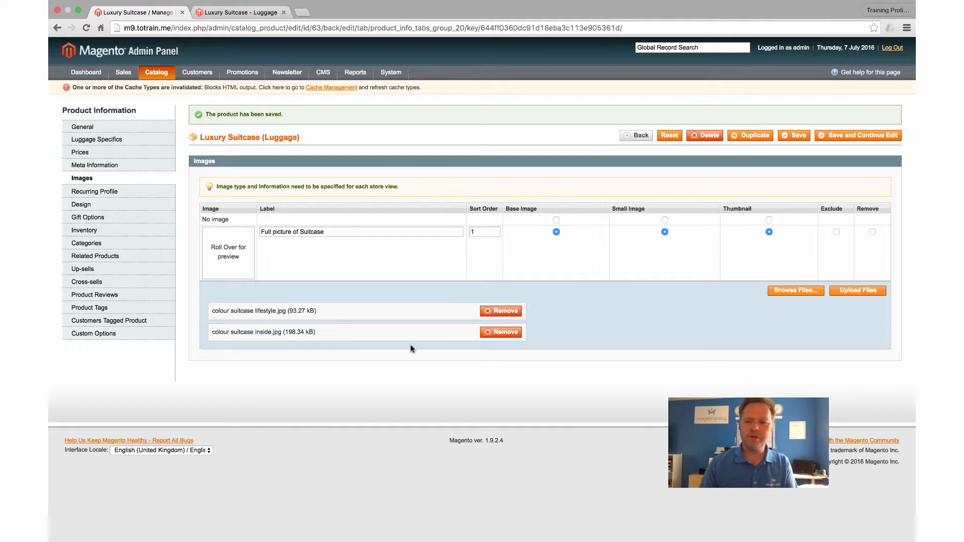
left_click(853, 292)
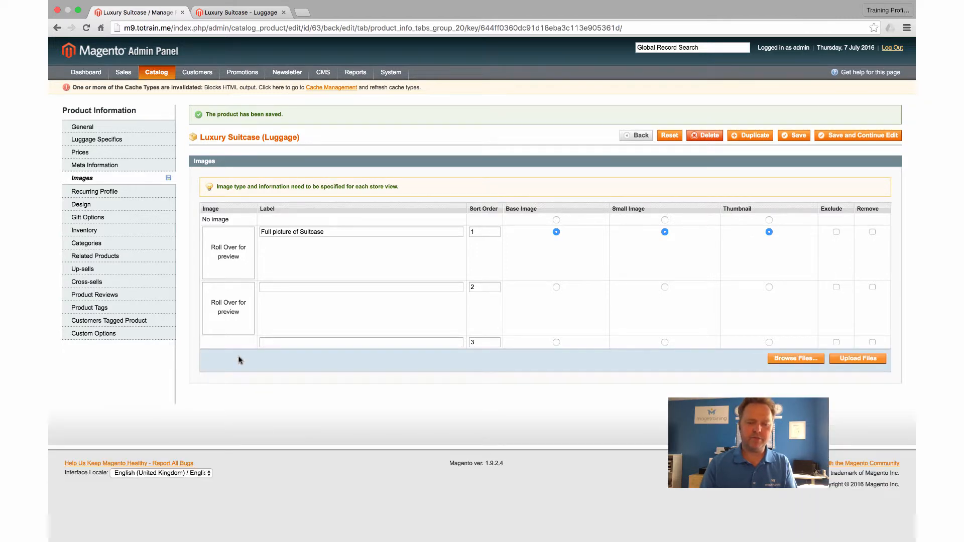
mouse_move(233, 315)
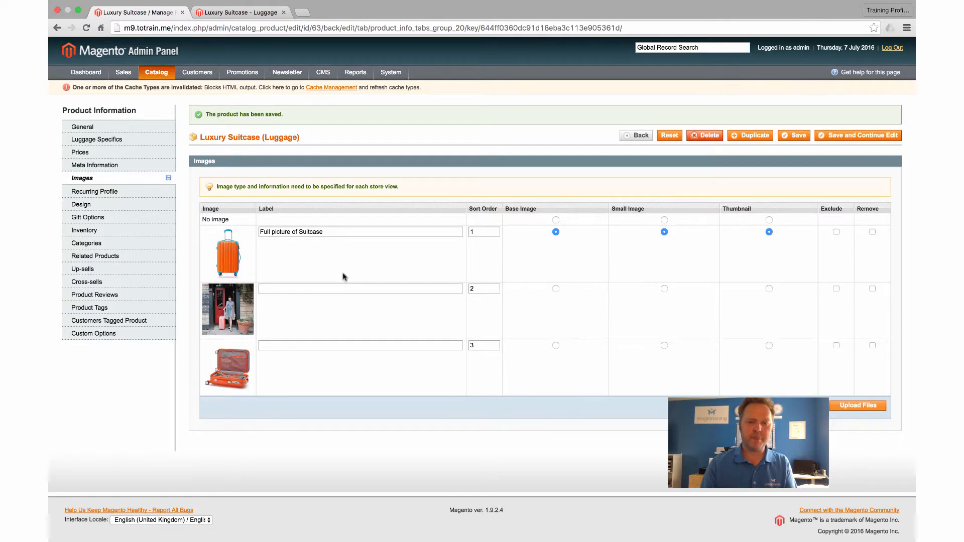
- Save the Luxury Suitcase product with its two additional images and continue editing it
left_click(242, 13)
left_click(86, 28)
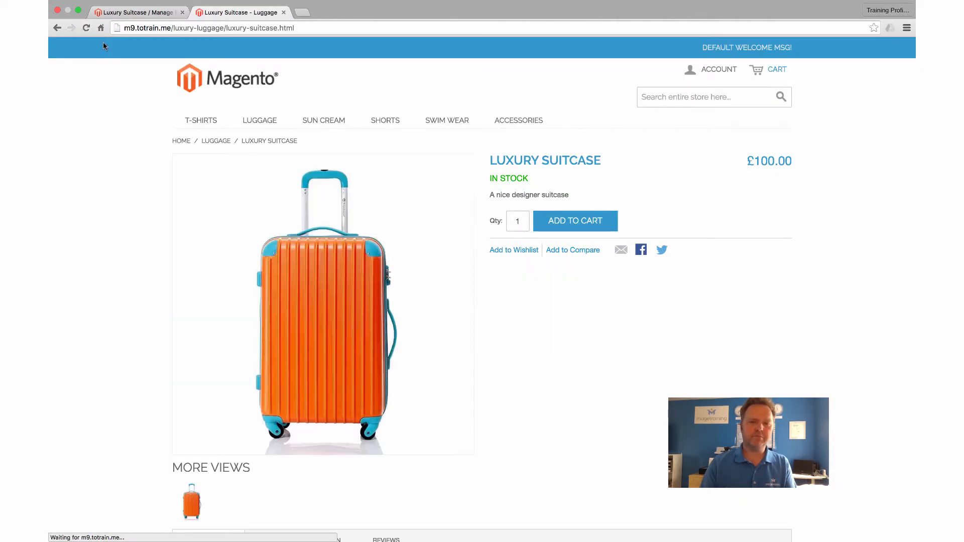
left_click(131, 12)
left_click(853, 135)
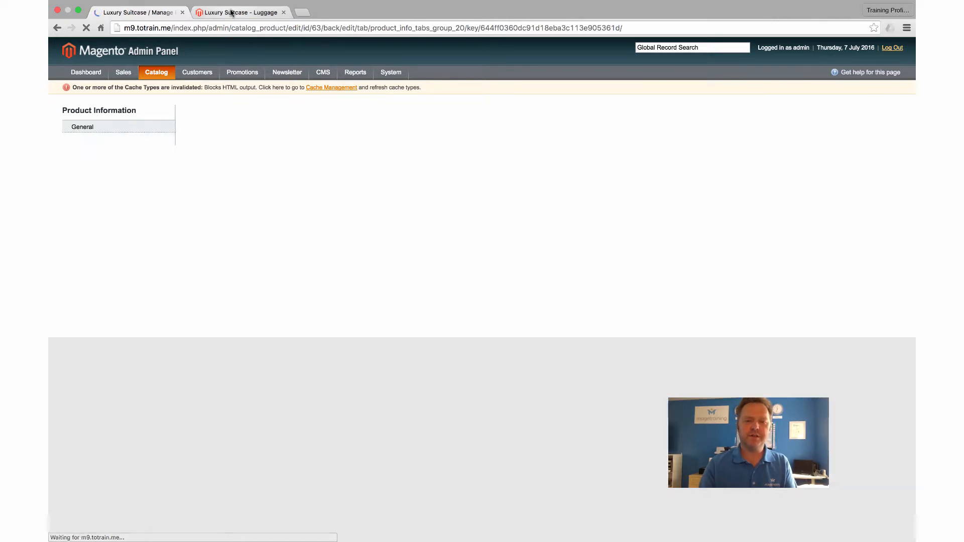
- View the inside, lifestyle and full suitcase pictures on the refreshed storefront product page, and return to the admin
left_click(231, 13)
left_click(86, 27)
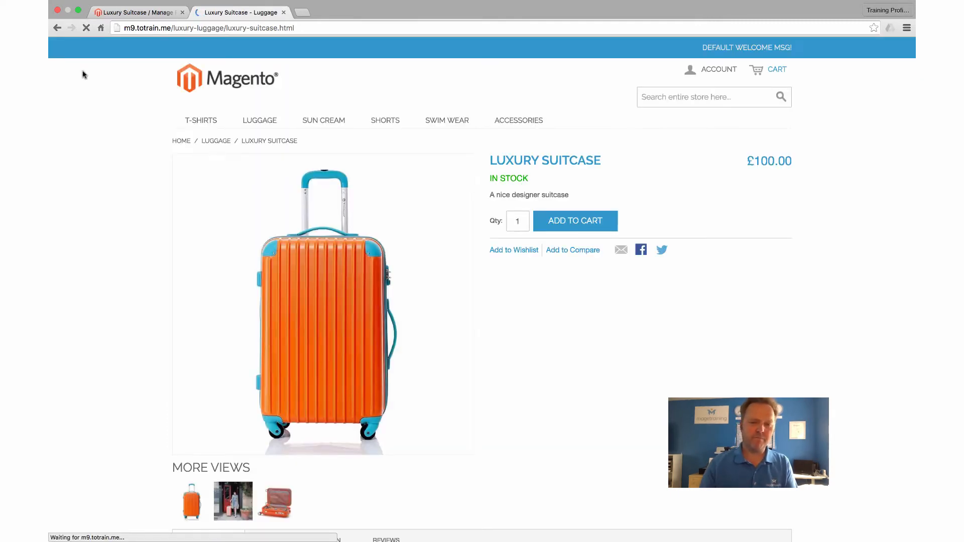
scroll(130, 215, "down", 3)
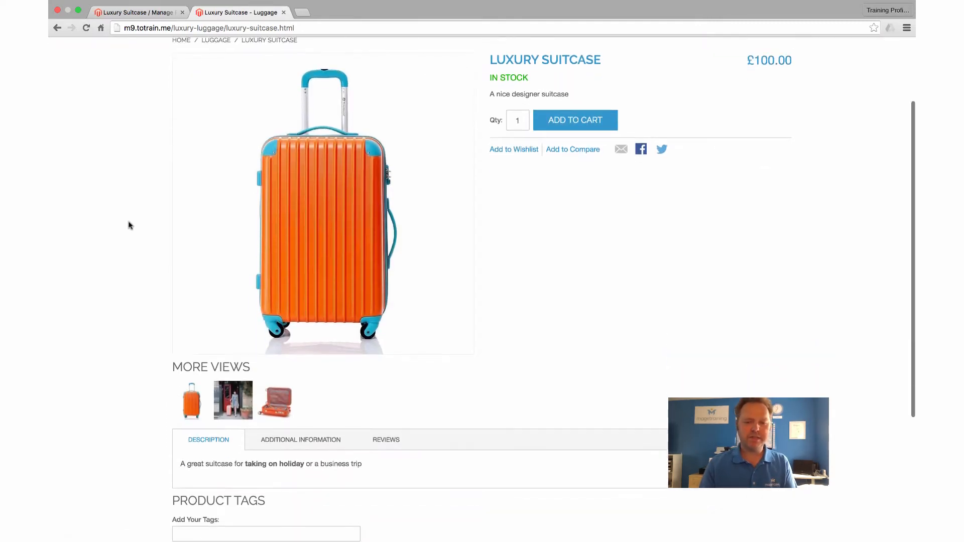
left_click(287, 399)
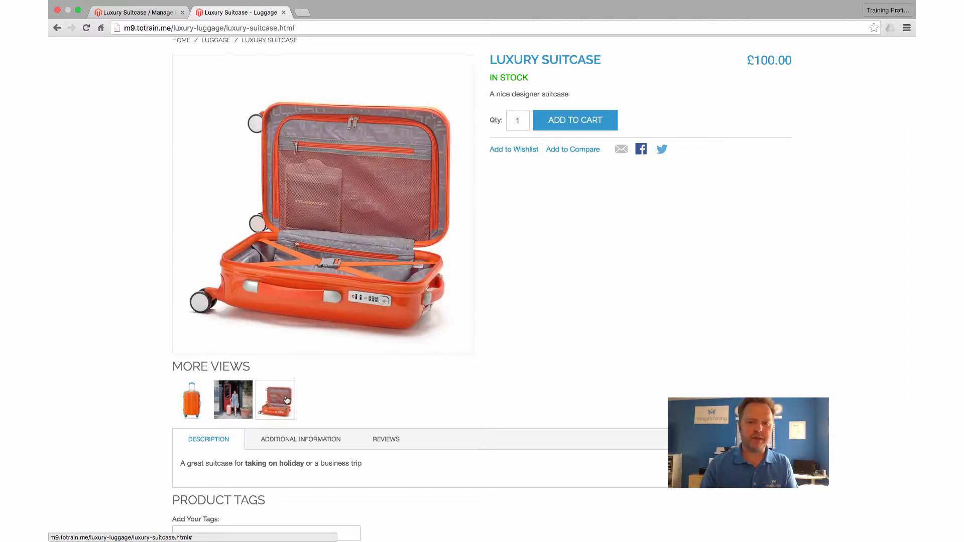
left_click(236, 397)
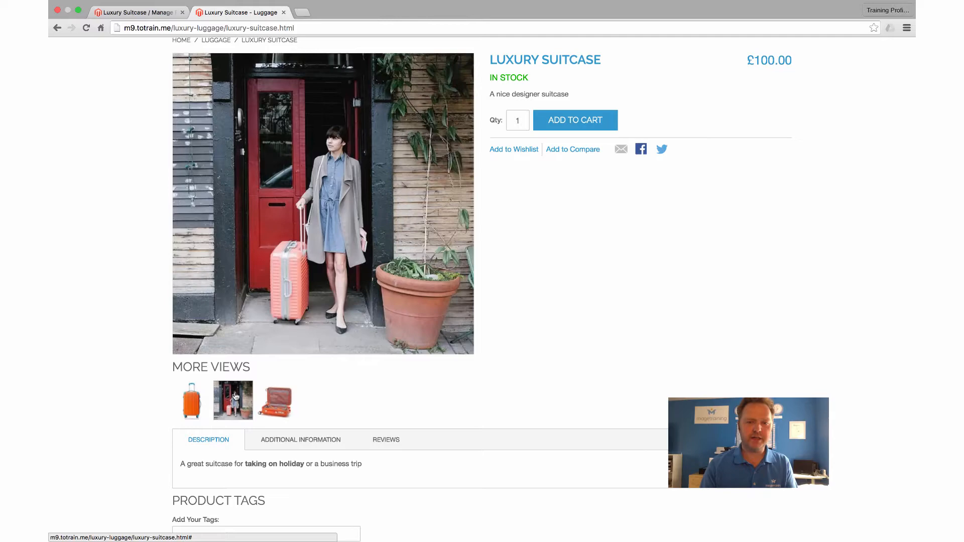
left_click(202, 399)
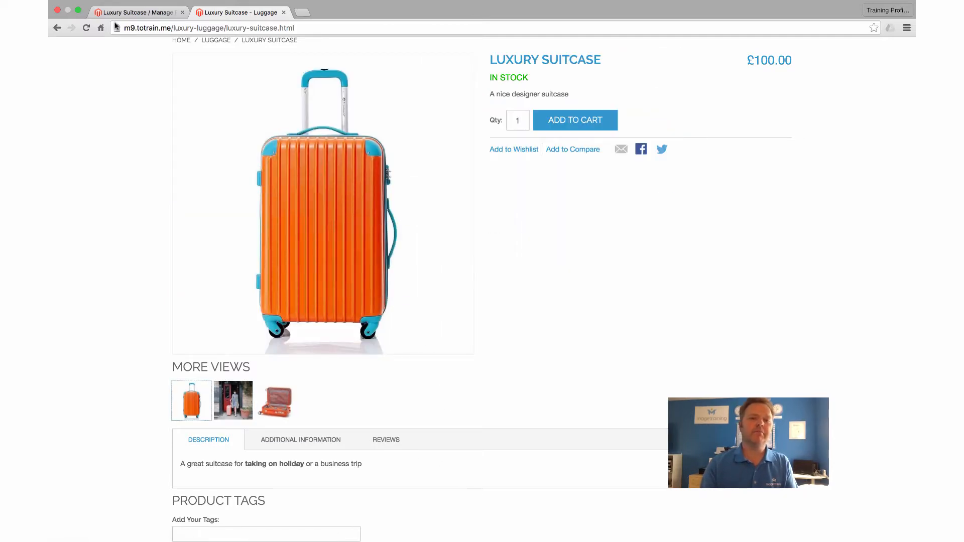
left_click(136, 12)
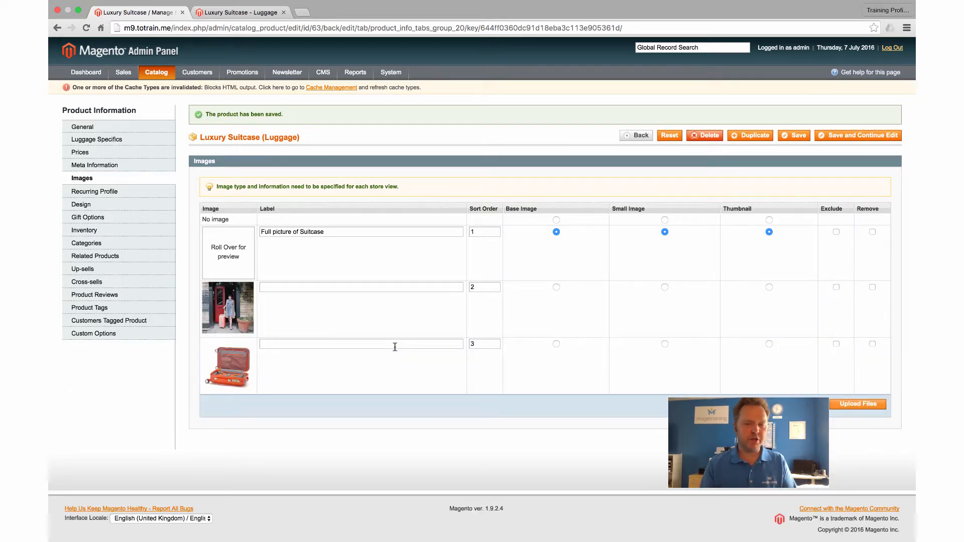
- Make the lifestyle picture the base image, and save the product while continuing to edit it
scroll(250, 253, "down", 1)
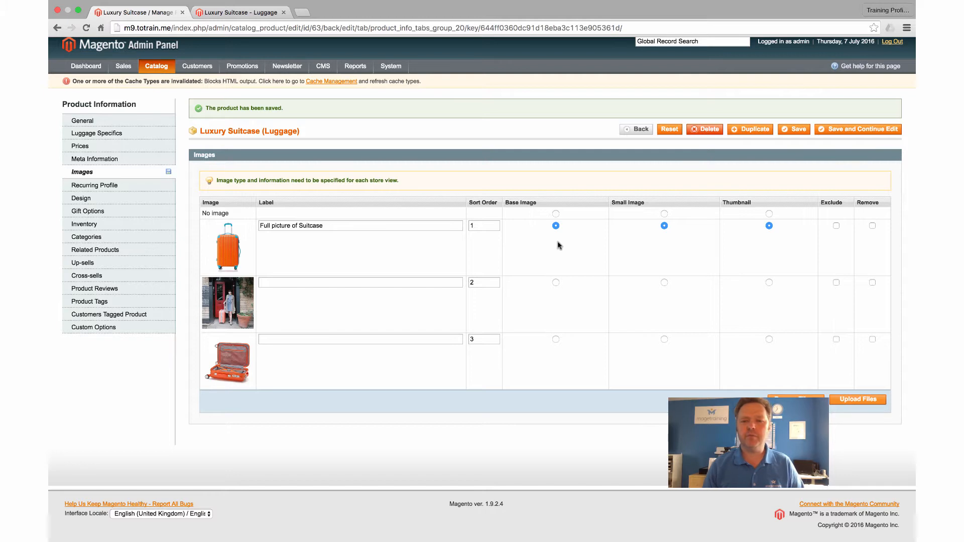
left_click(555, 283)
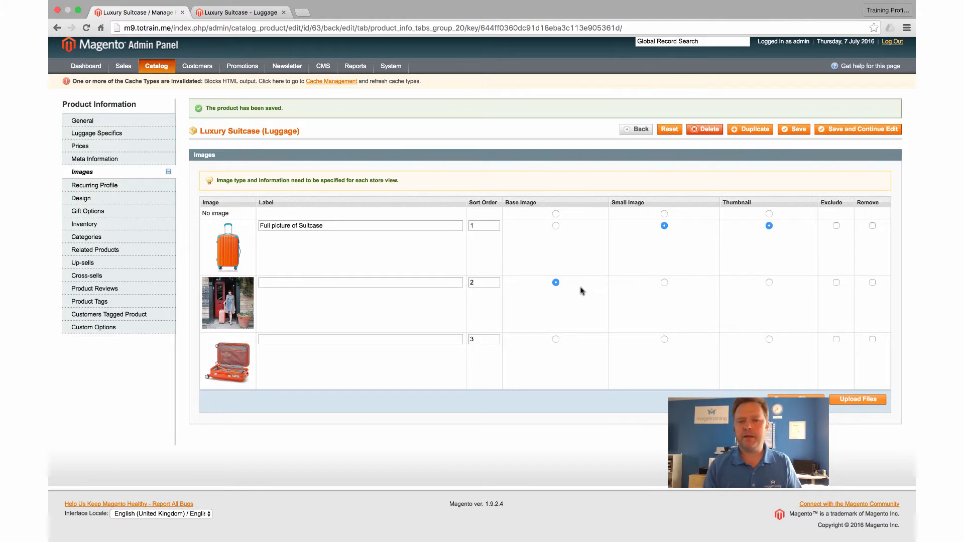
left_click(837, 133)
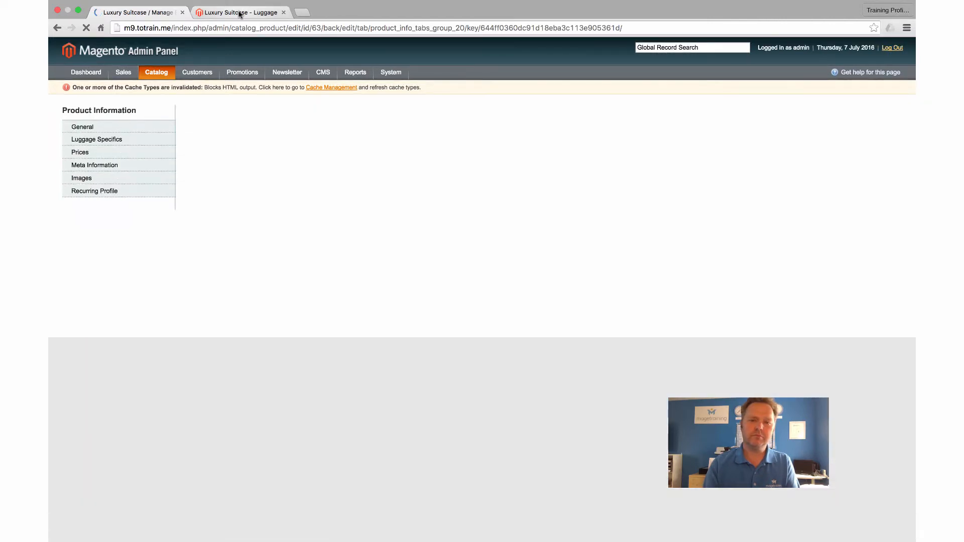
- Check the suitcase's image in the storefront's Luggage category listing and open its product page
left_click(240, 13)
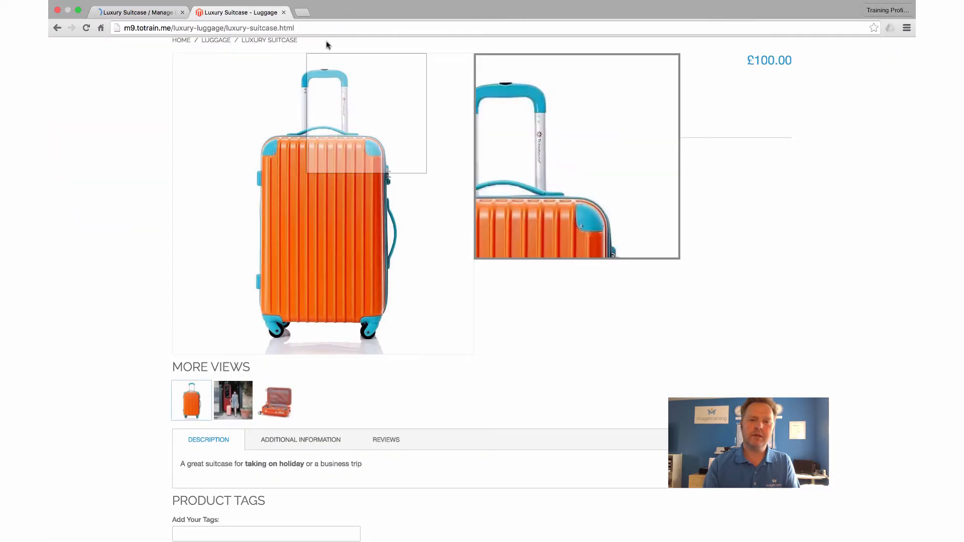
scroll(97, 127, "up", 3)
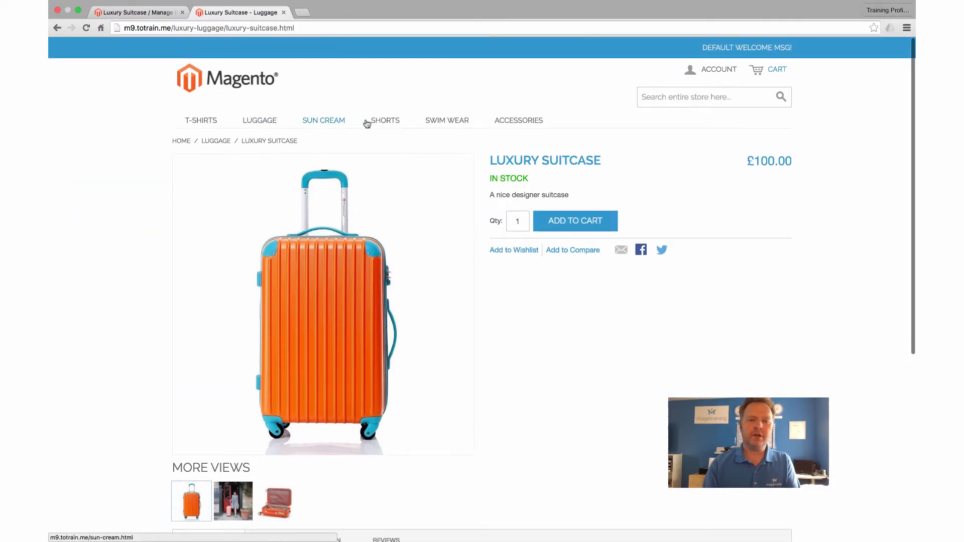
left_click(260, 121)
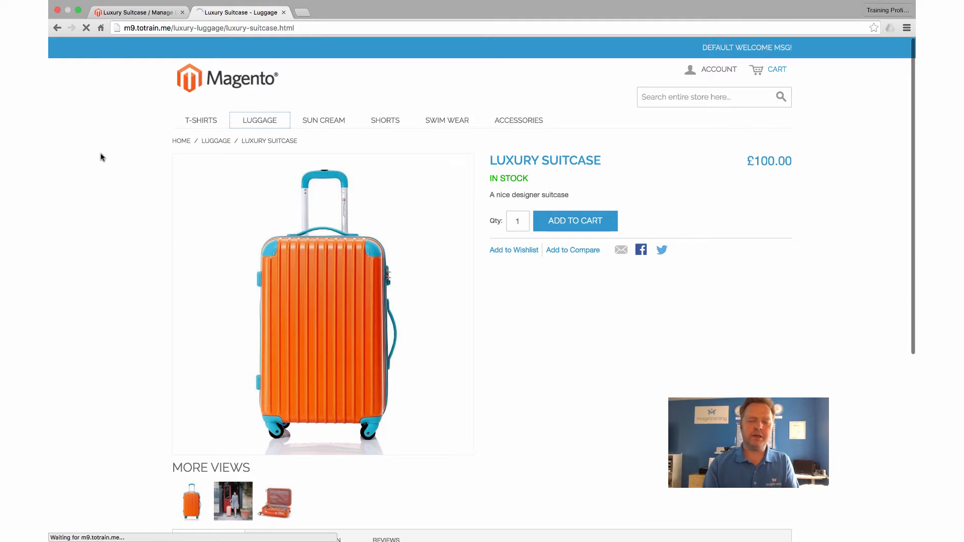
scroll(150, 189, "down", 5)
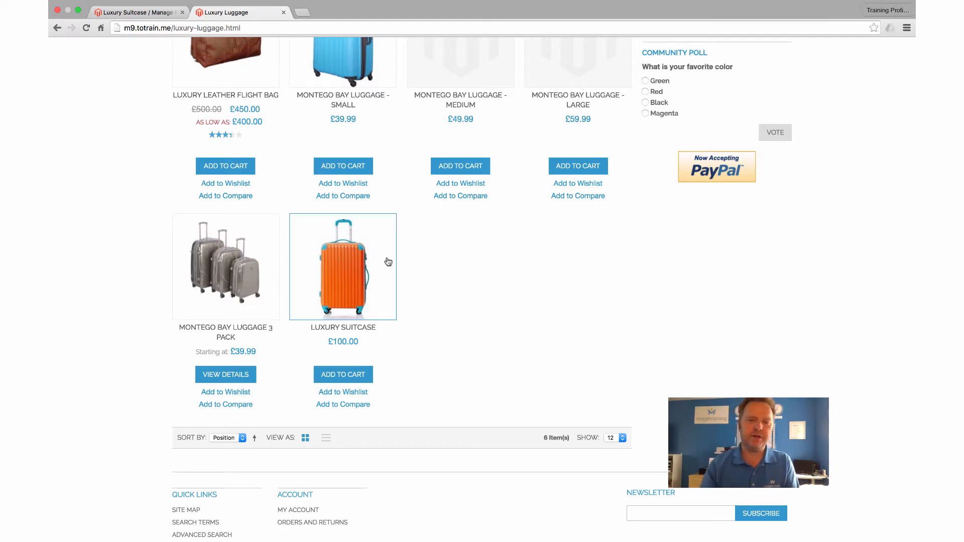
left_click(371, 262)
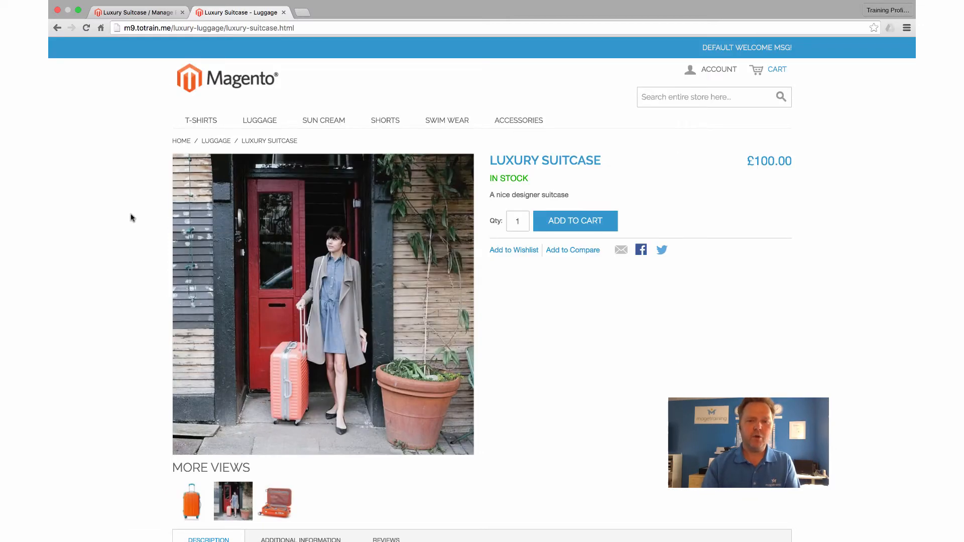
- Browse the More Views gallery on the Luxury Suitcase page, ending on the full suitcase picture
scroll(112, 210, "down", 3)
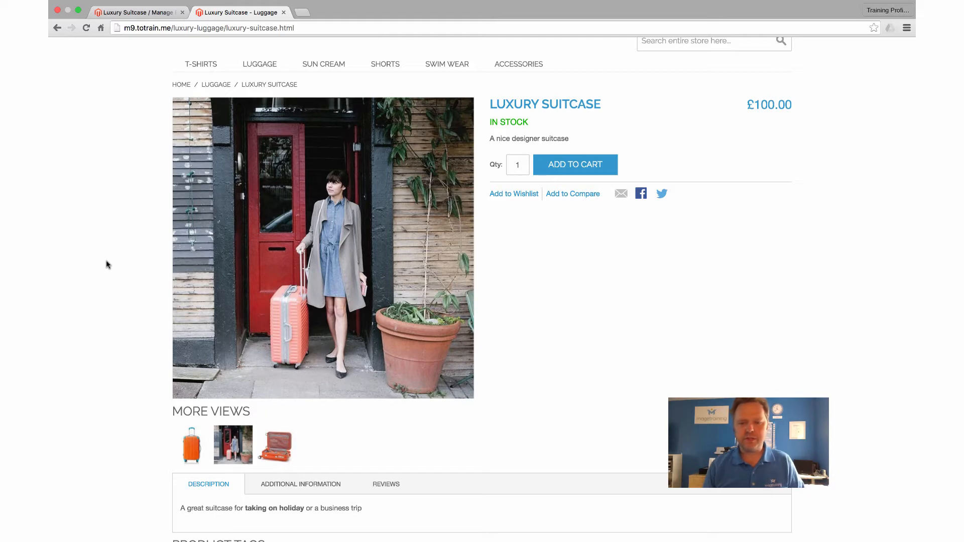
left_click(191, 442)
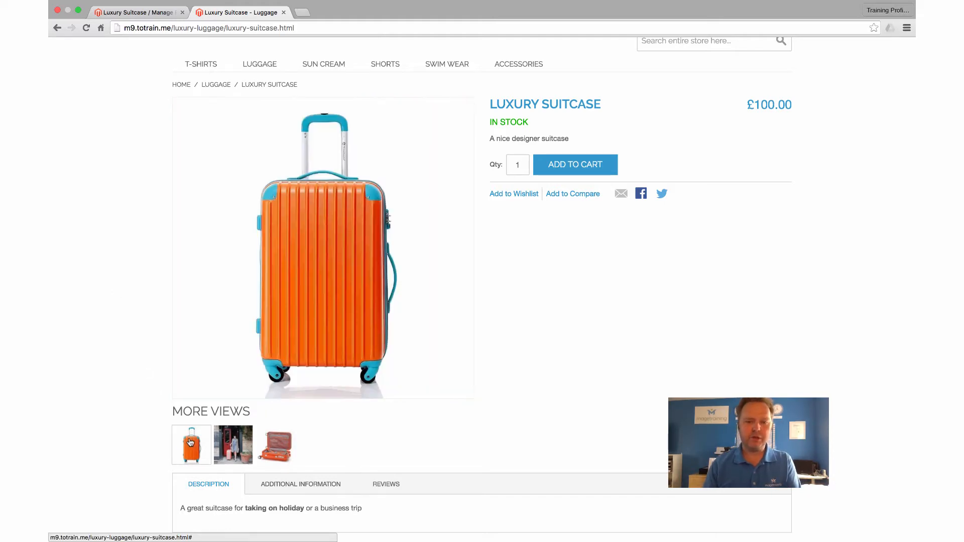
left_click(233, 444)
left_click(266, 444)
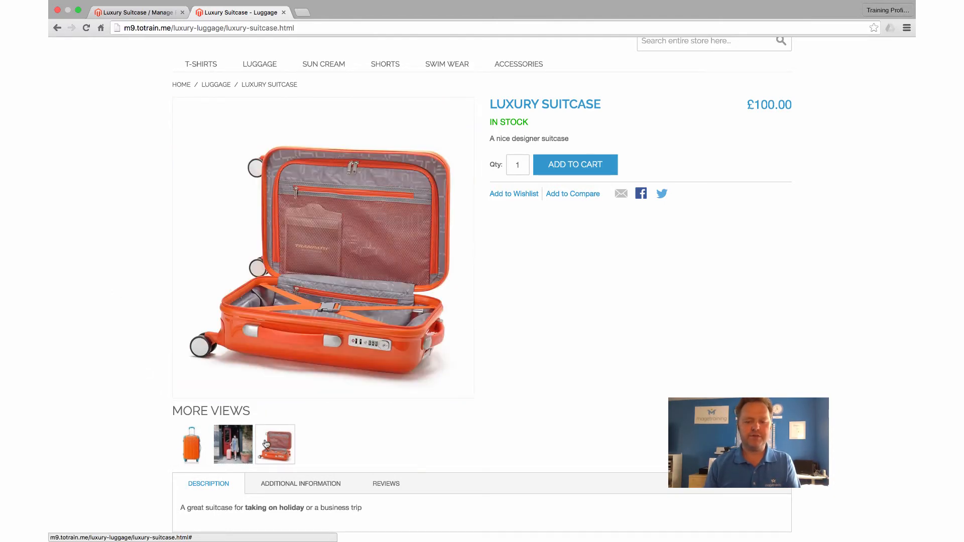
left_click(191, 437)
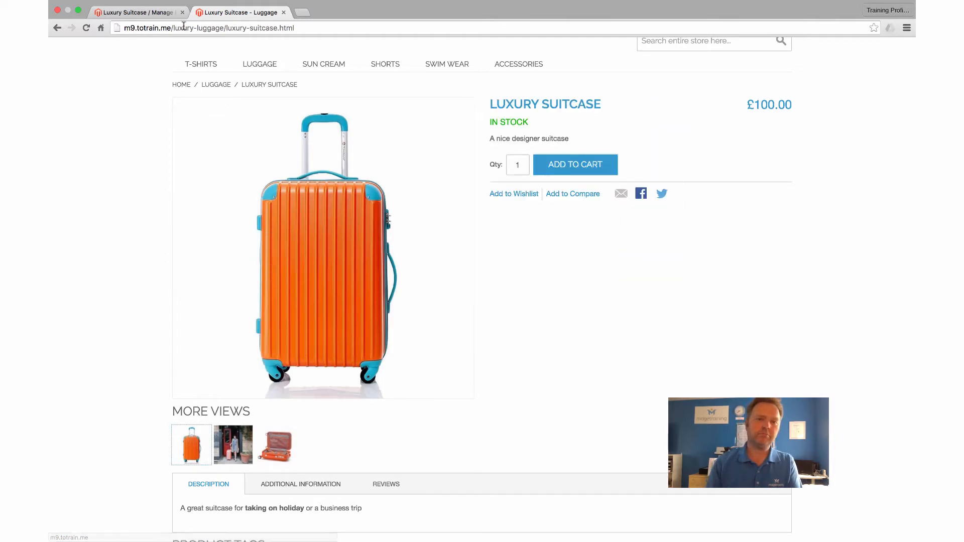
- In the admin, set the sort order to 1 for the lifestyle picture and 2 for the full suitcase picture
left_click(135, 12)
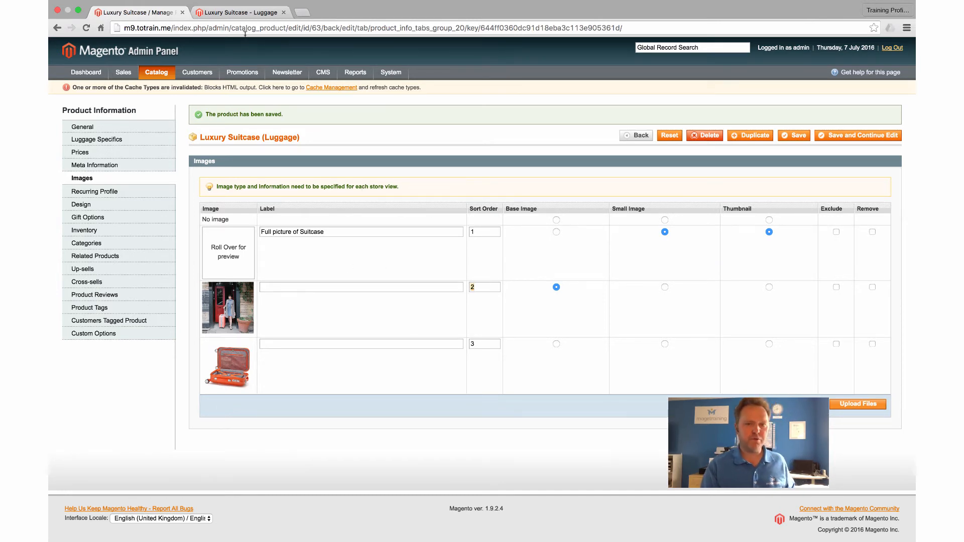
left_click(239, 12)
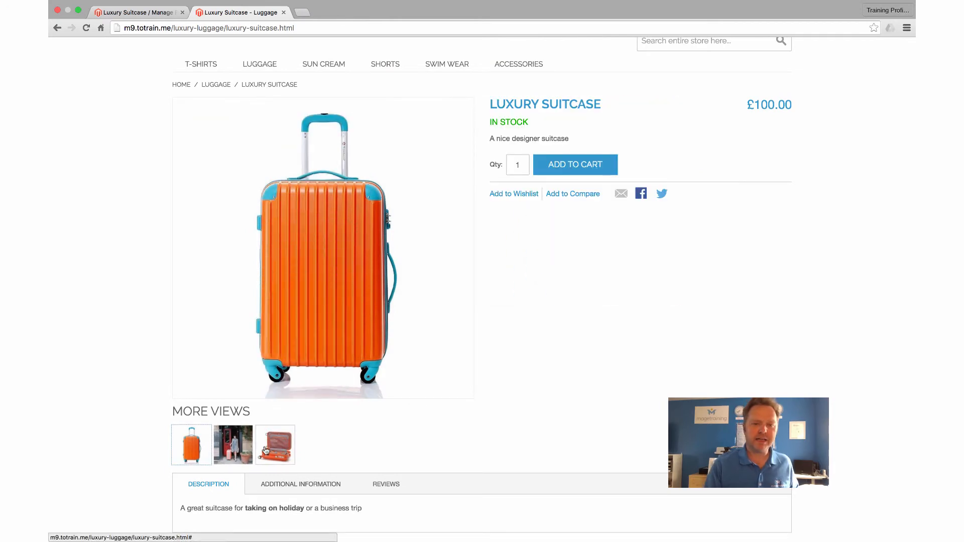
left_click(133, 12)
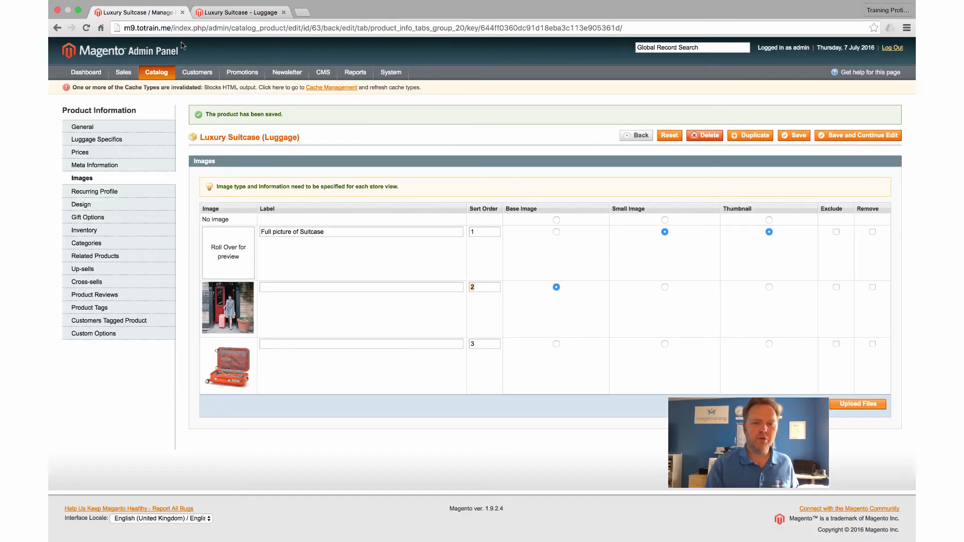
type("1")
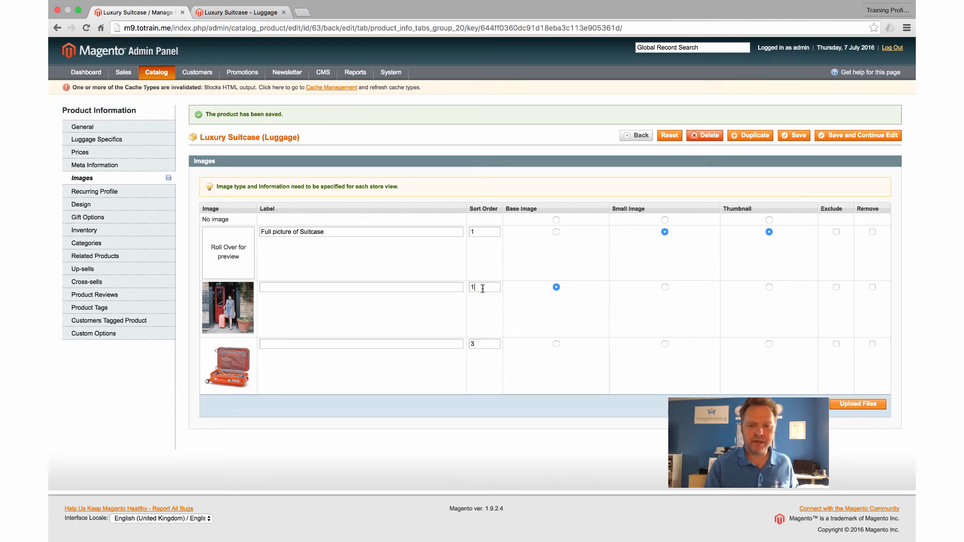
double_click(480, 231)
type("2")
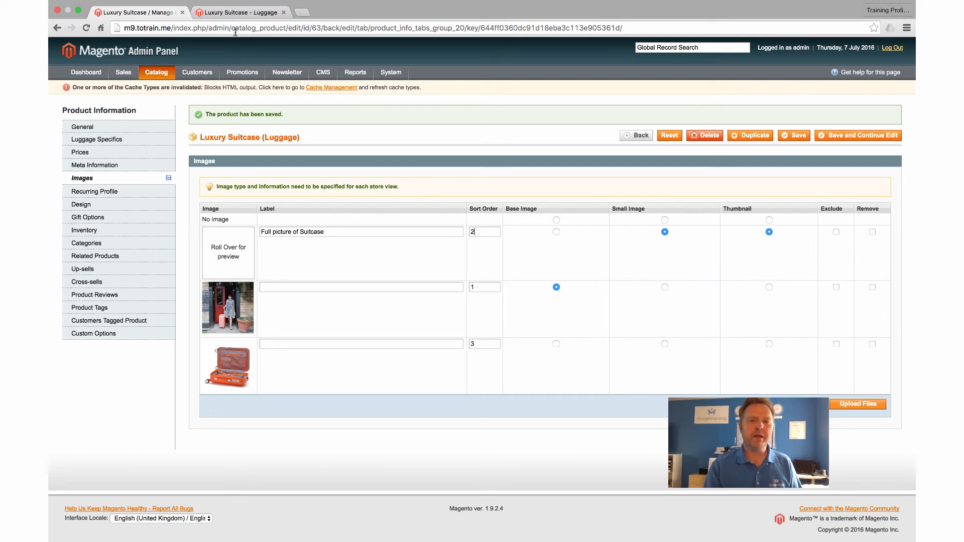
- Review the storefront gallery thumbnails, try excluding the full suitcase picture in the admin, and clear the exclusion again
left_click(219, 15)
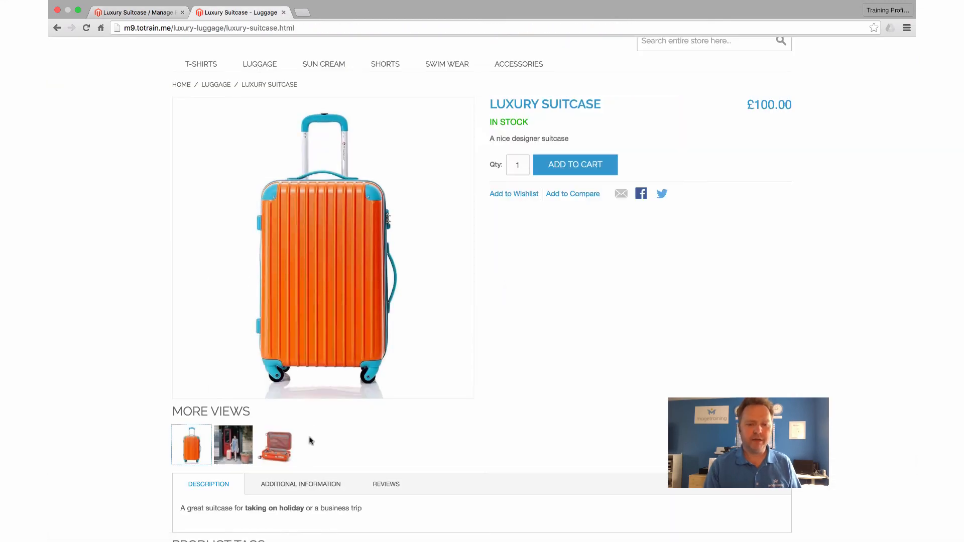
left_click(134, 12)
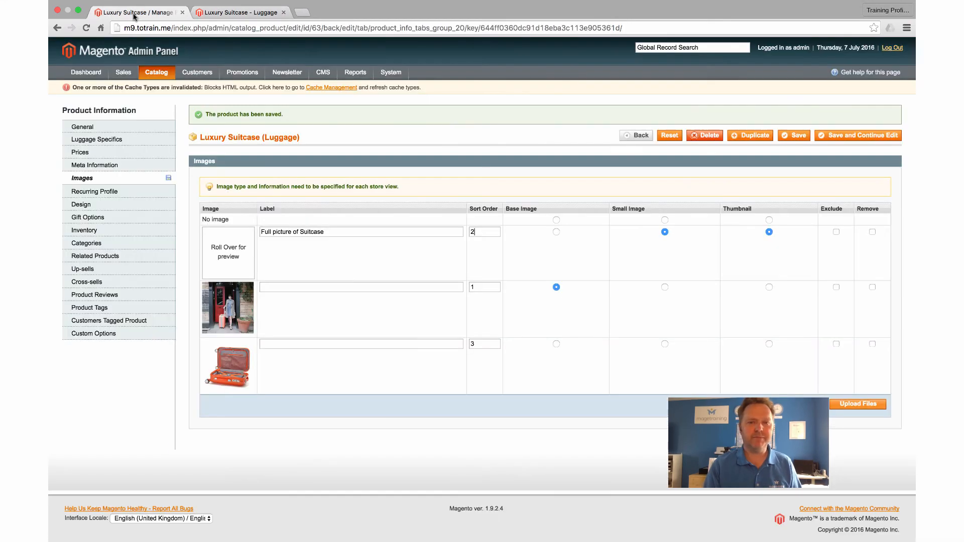
left_click(837, 229)
scroll(710, 306, "up", 1)
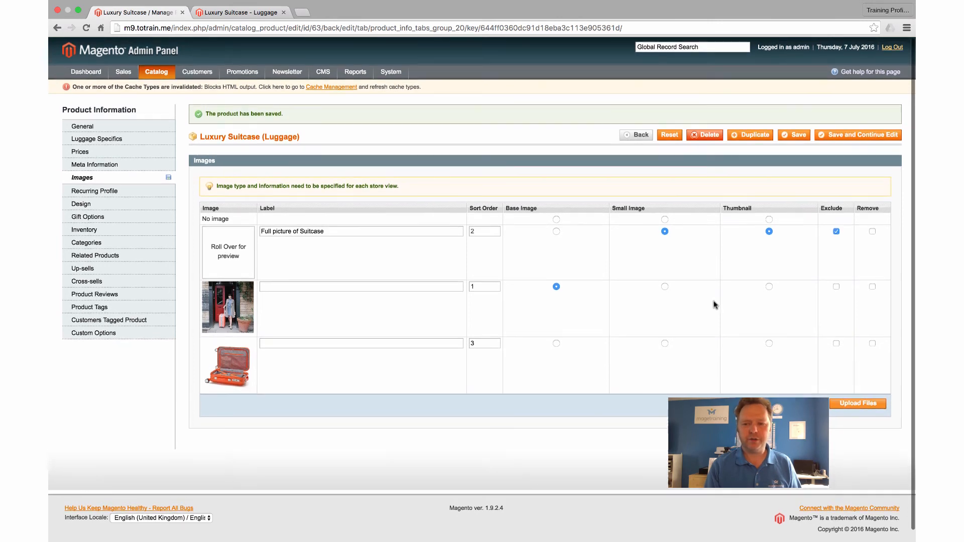
left_click(837, 232)
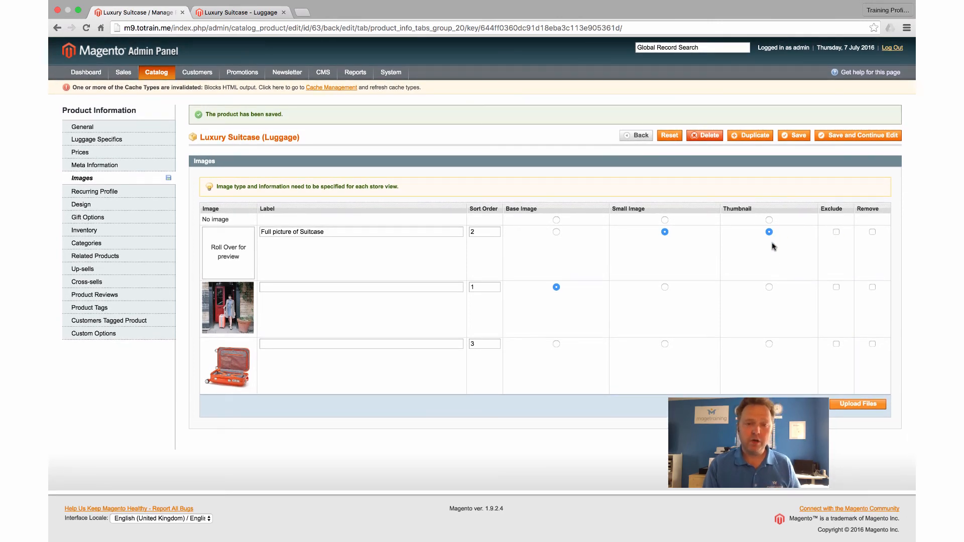
- Return to the storefront and open the Luggage category to check the Luxury Suitcase's listing image
left_click(230, 12)
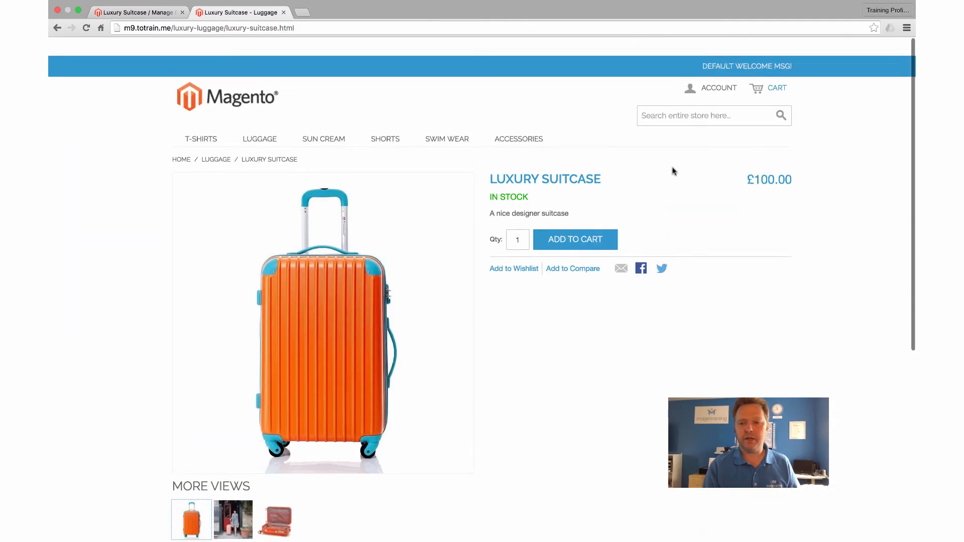
scroll(673, 171, "down", 1)
left_click(259, 120)
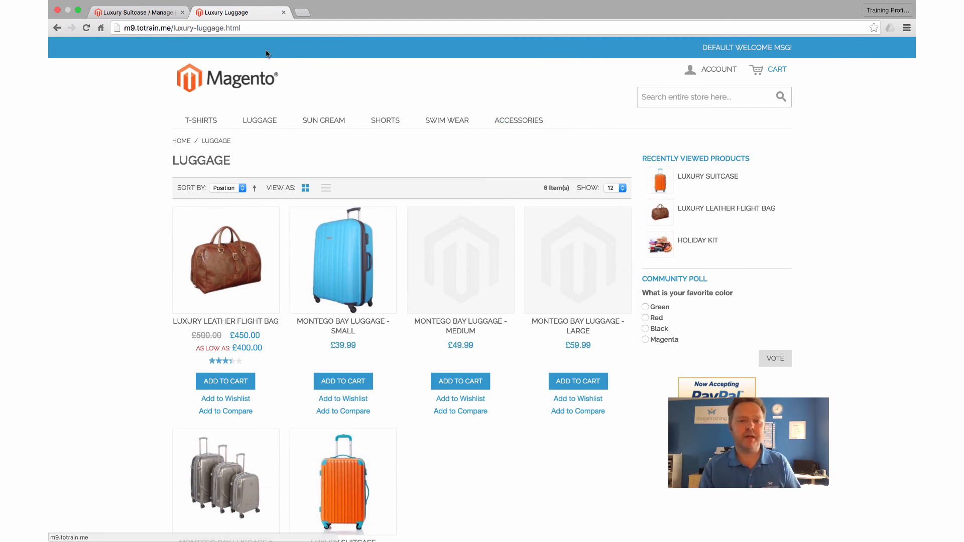
- In the admin, try marking the full suitcase picture as excluded and as removed, clearing each option again
left_click(147, 13)
left_click(836, 233)
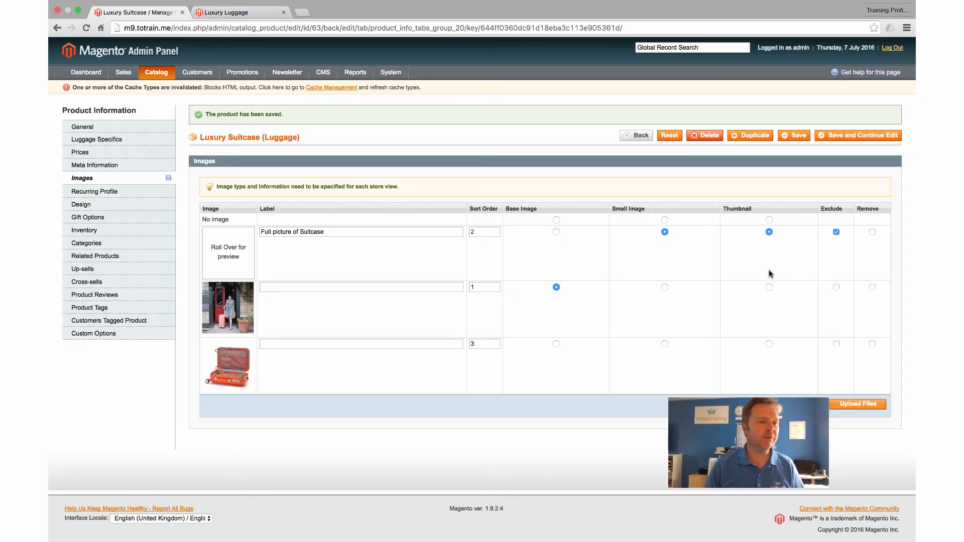
left_click(836, 232)
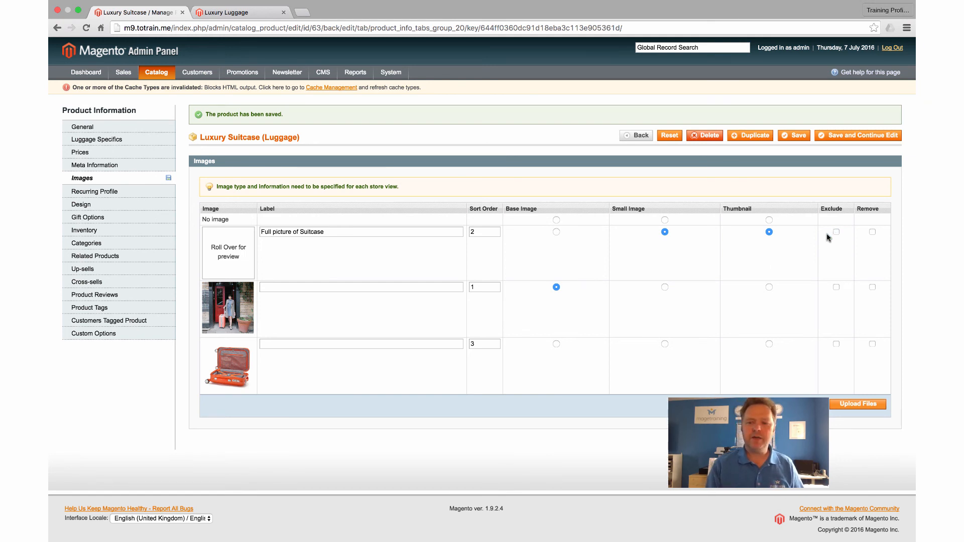
left_click(872, 232)
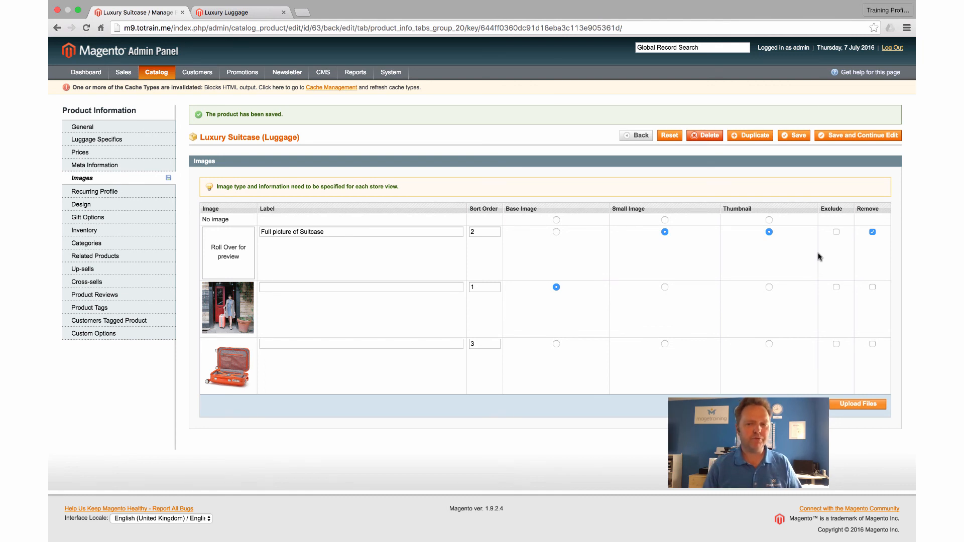
left_click(872, 232)
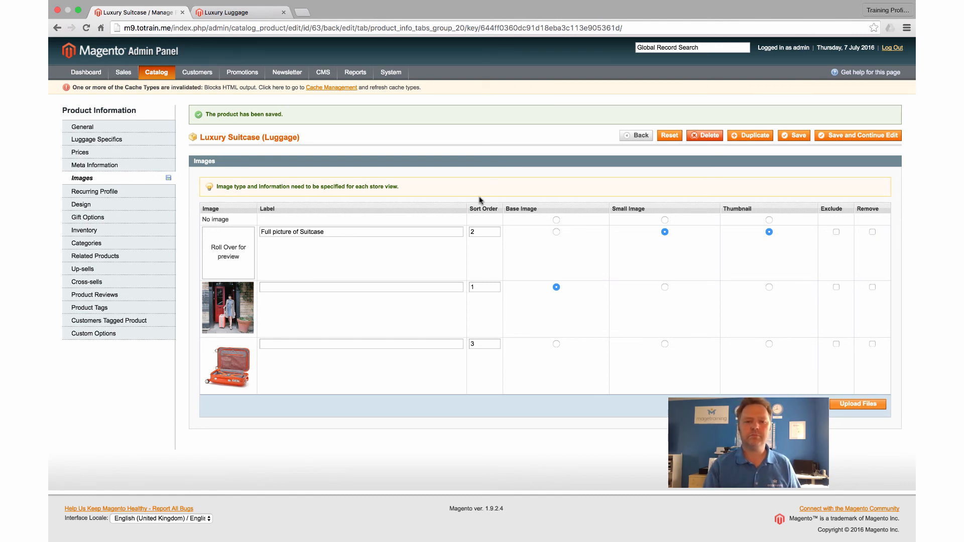
left_click(580, 5)
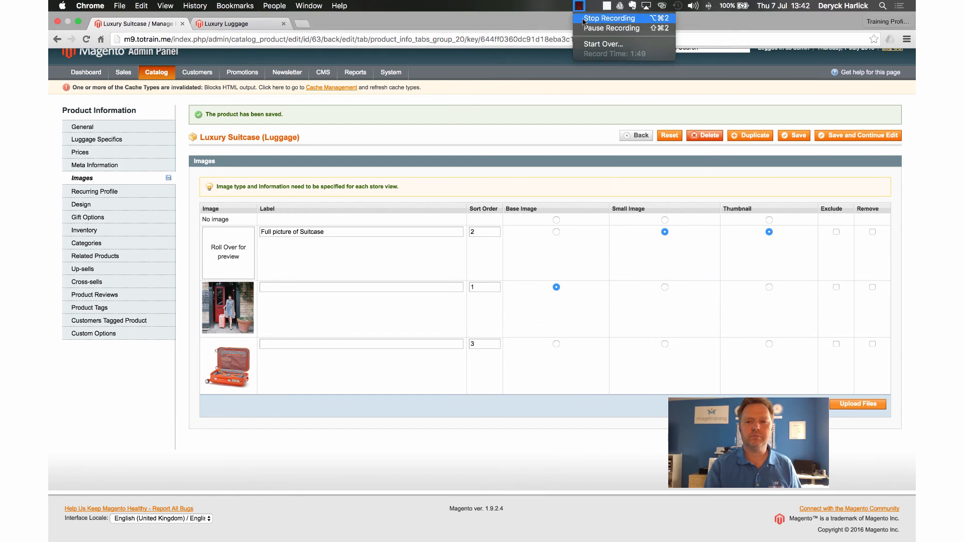
left_click(584, 19)
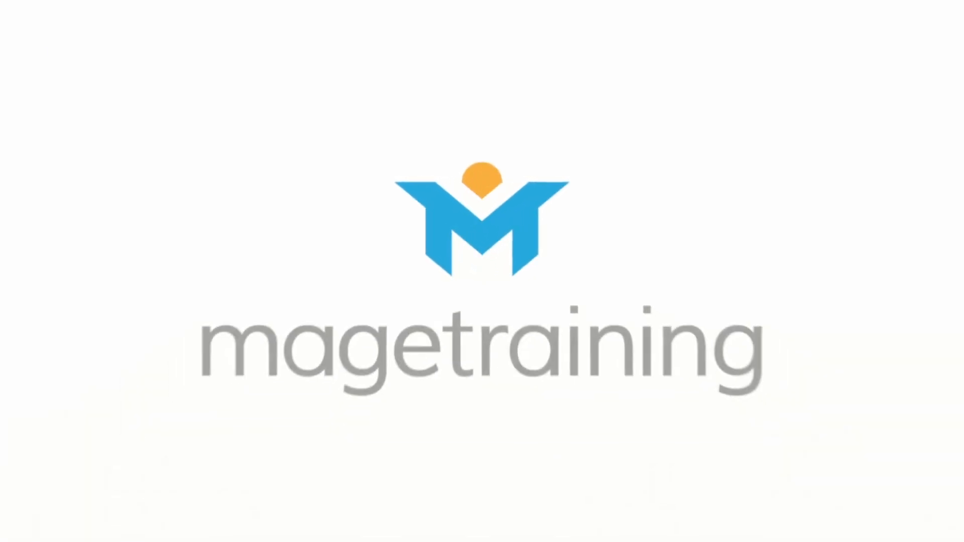